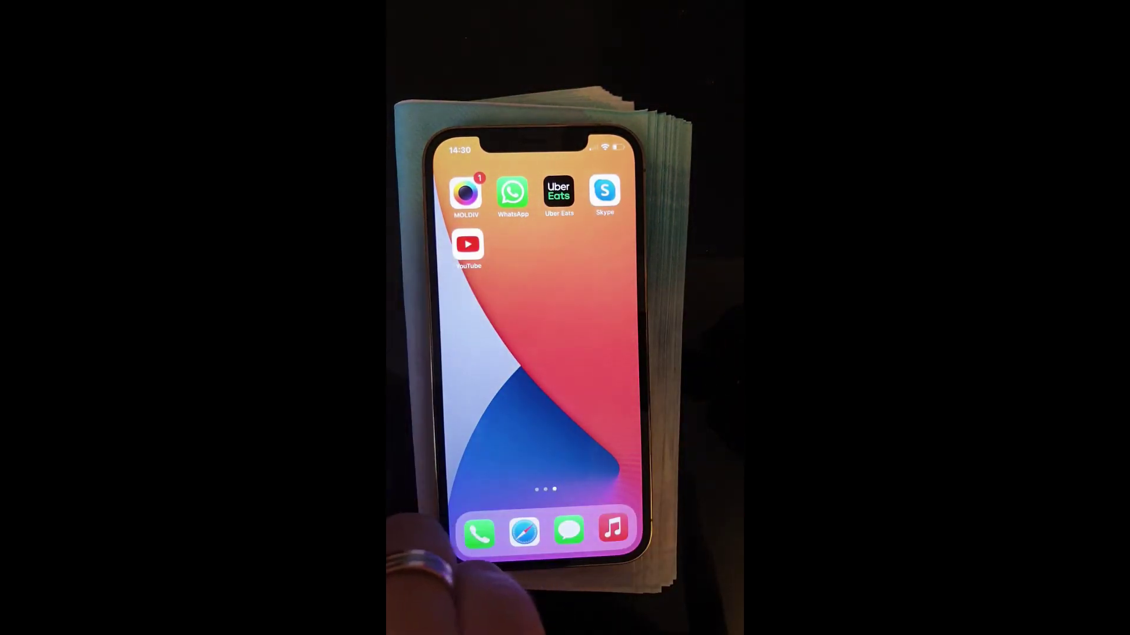
# Search YouTube for 'david guetta' and open the David Guetta & Sia Let's Love video
pyautogui.click(467, 246)
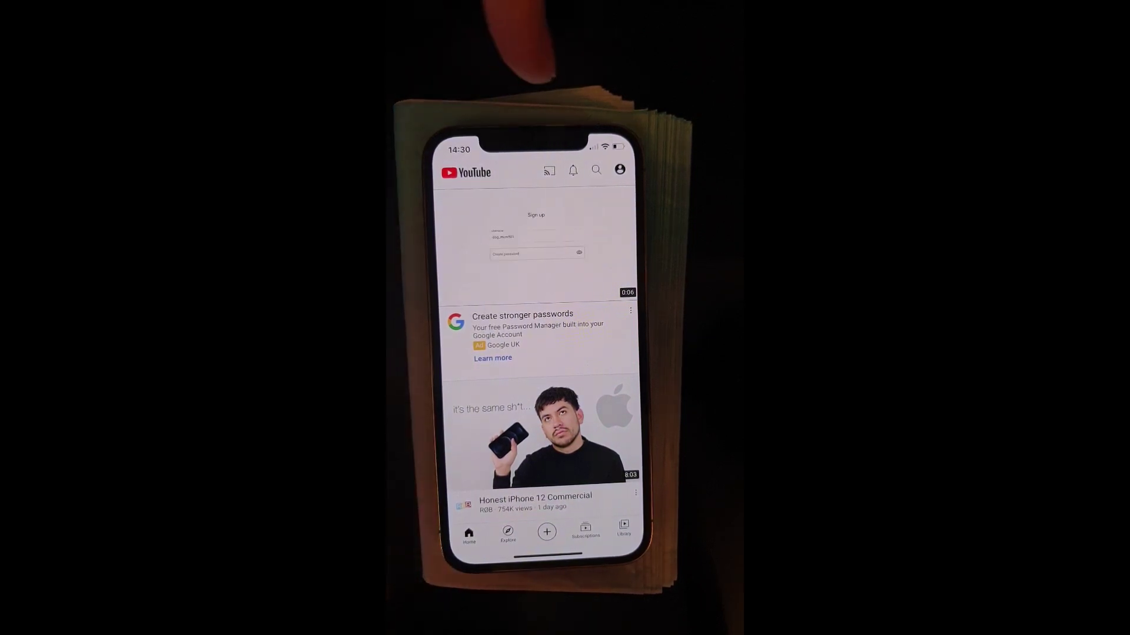
pyautogui.click(597, 173)
pyautogui.write('david guetta')
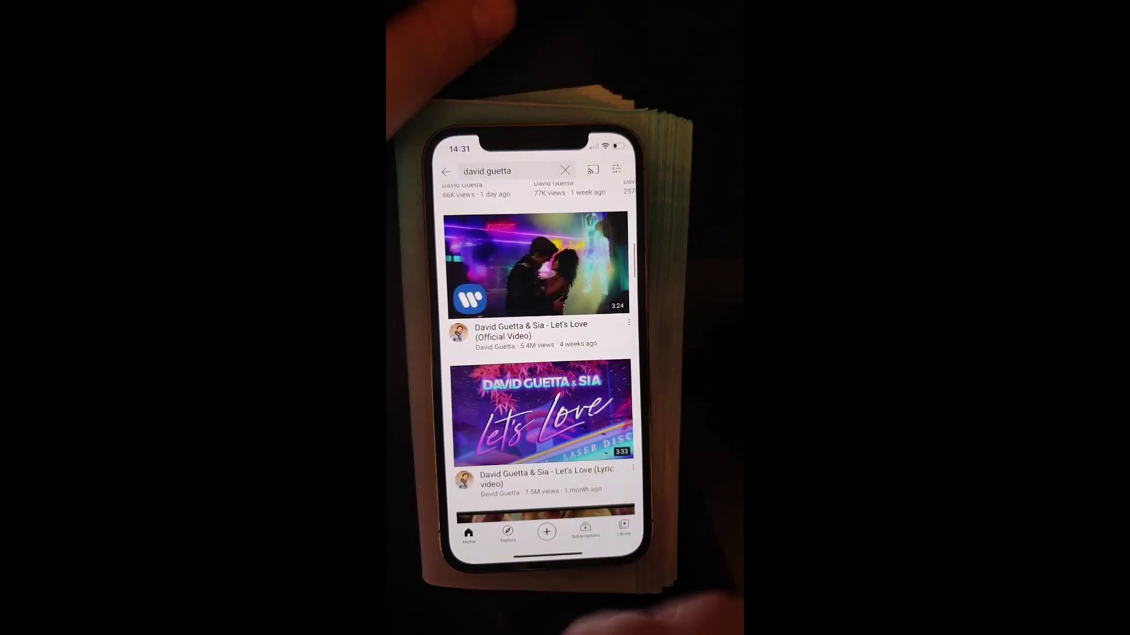
pyautogui.click(534, 266)
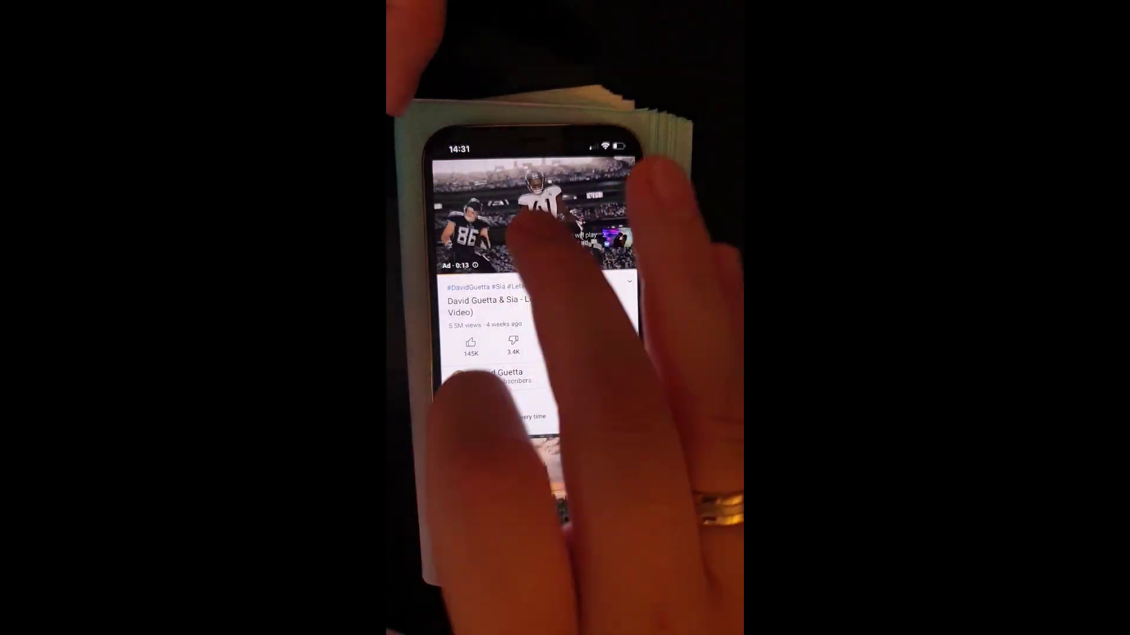
# Copy the Let's Love video link from the player's Share options
pyautogui.click(543, 213)
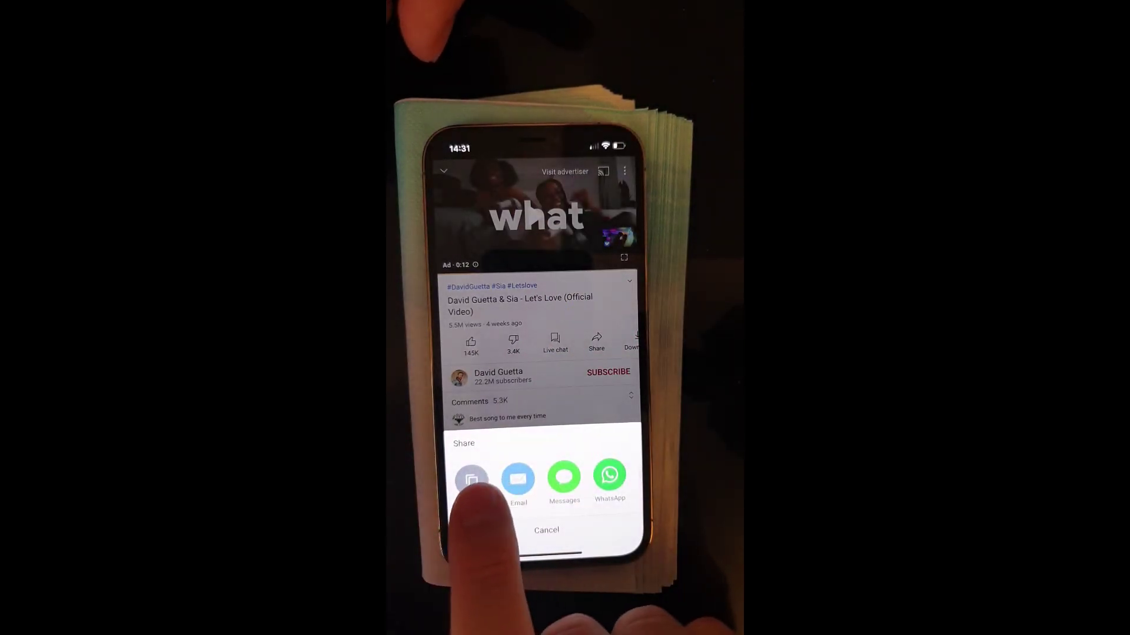
pyautogui.click(471, 479)
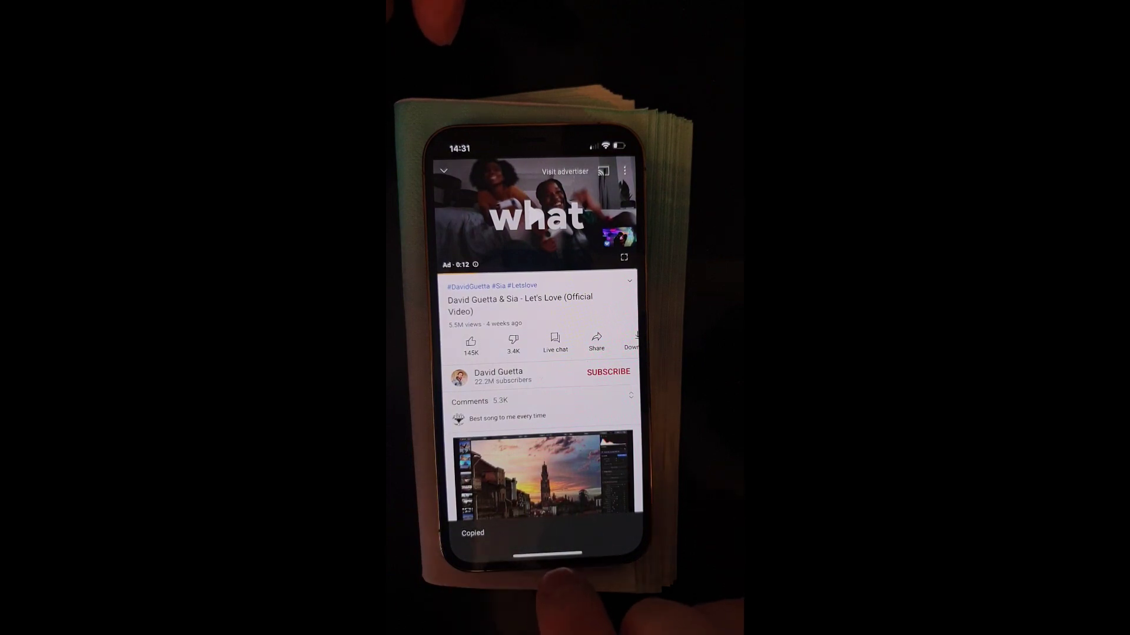
# Leave YouTube and bring up Safari on the 2conv.com converter page
pyautogui.moveTo(545, 551); pyautogui.dragTo(544, 371)
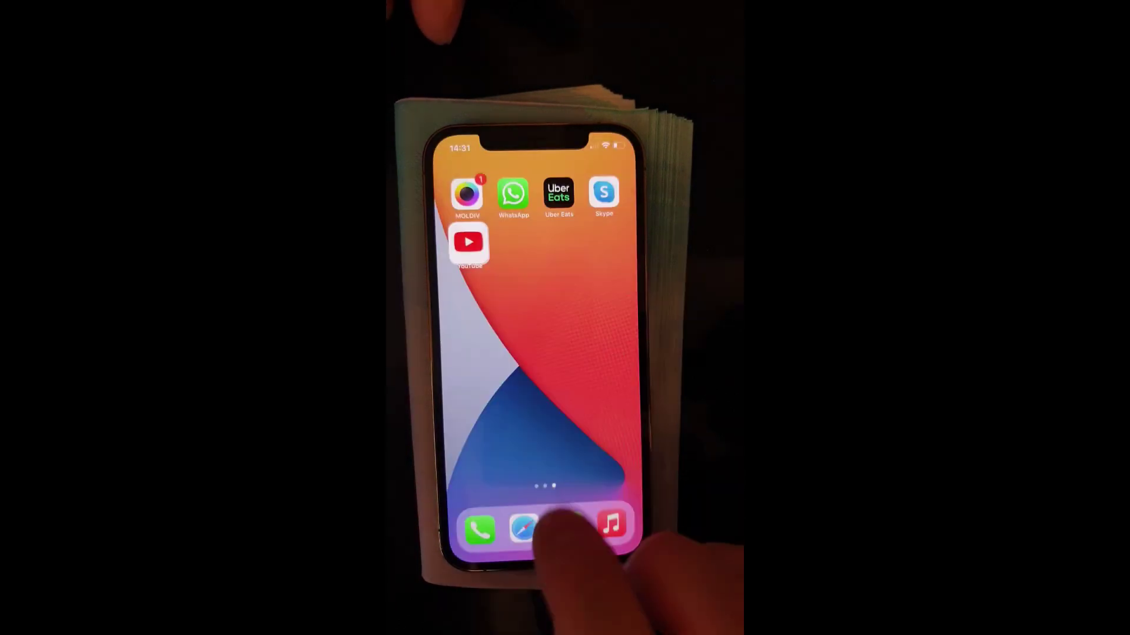
pyautogui.moveTo(609, 397); pyautogui.dragTo(468, 397)
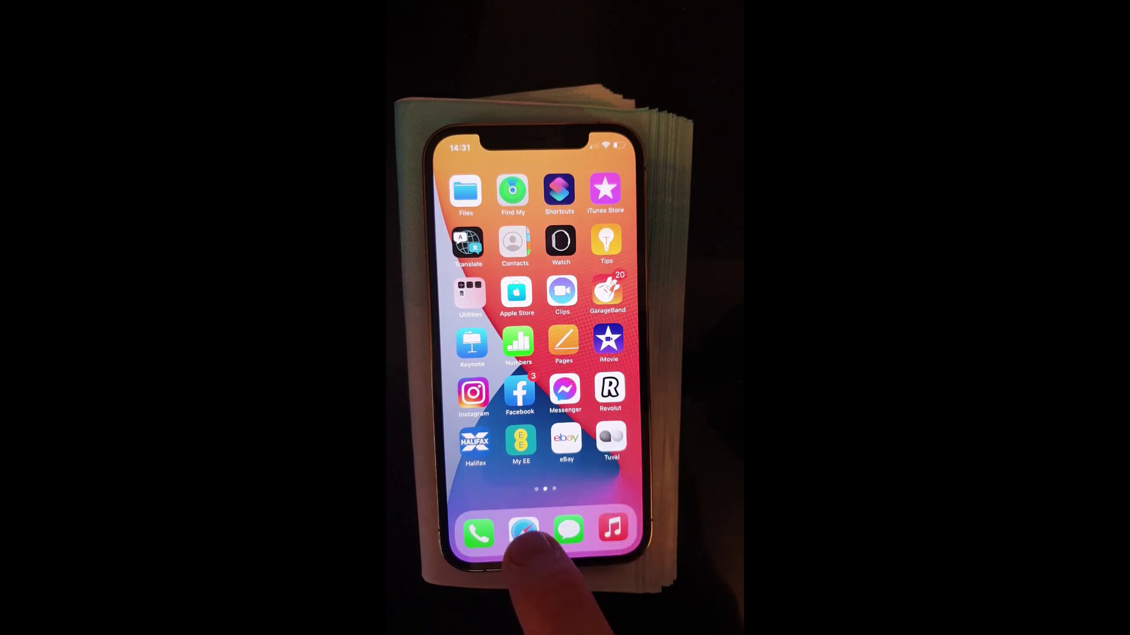
pyautogui.click(523, 530)
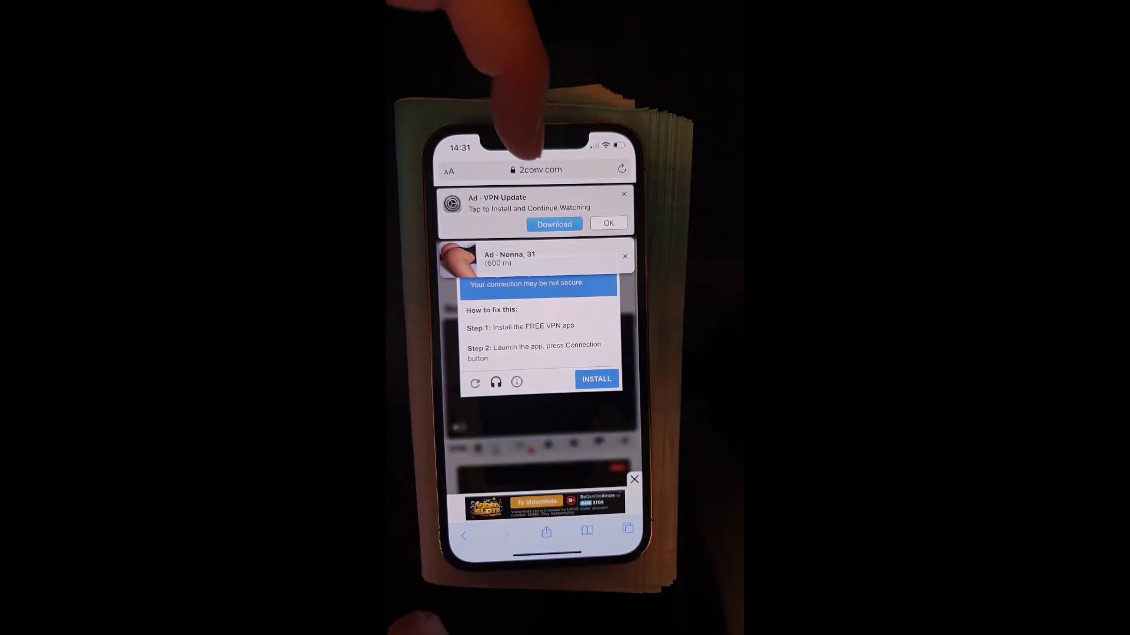
# Dismiss the VPN ad banner and the fake VPN popup covering the converter
pyautogui.click(607, 223)
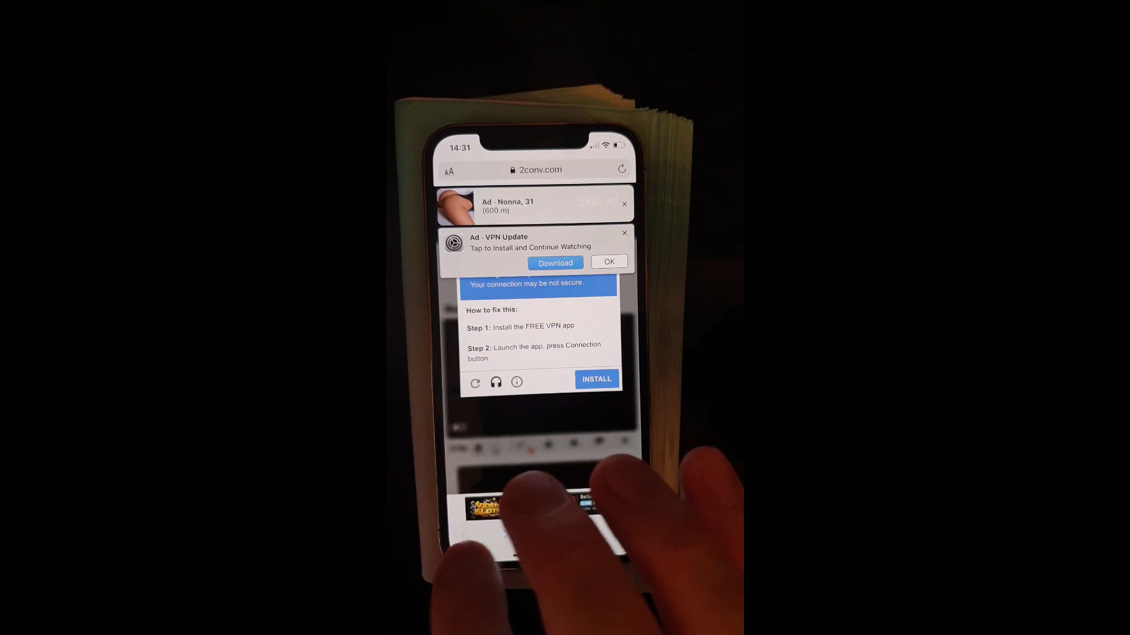
pyautogui.click(463, 535)
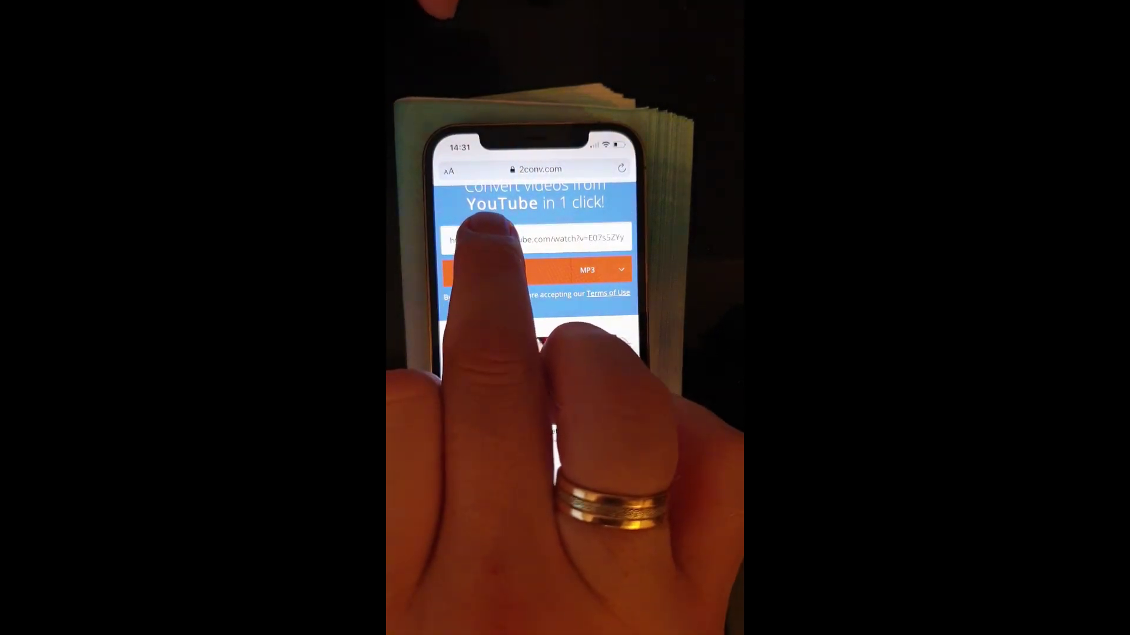
# Paste the copied youtu.be link into the URL field and convert it to MP3
pyautogui.doubleClick(487, 240)
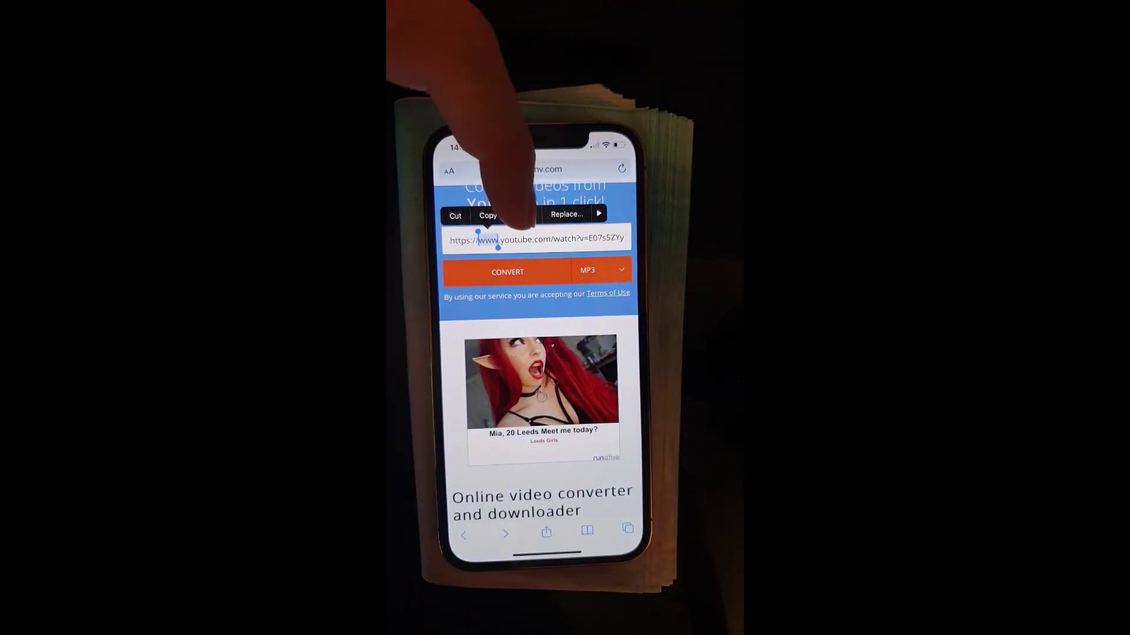
pyautogui.click(524, 214)
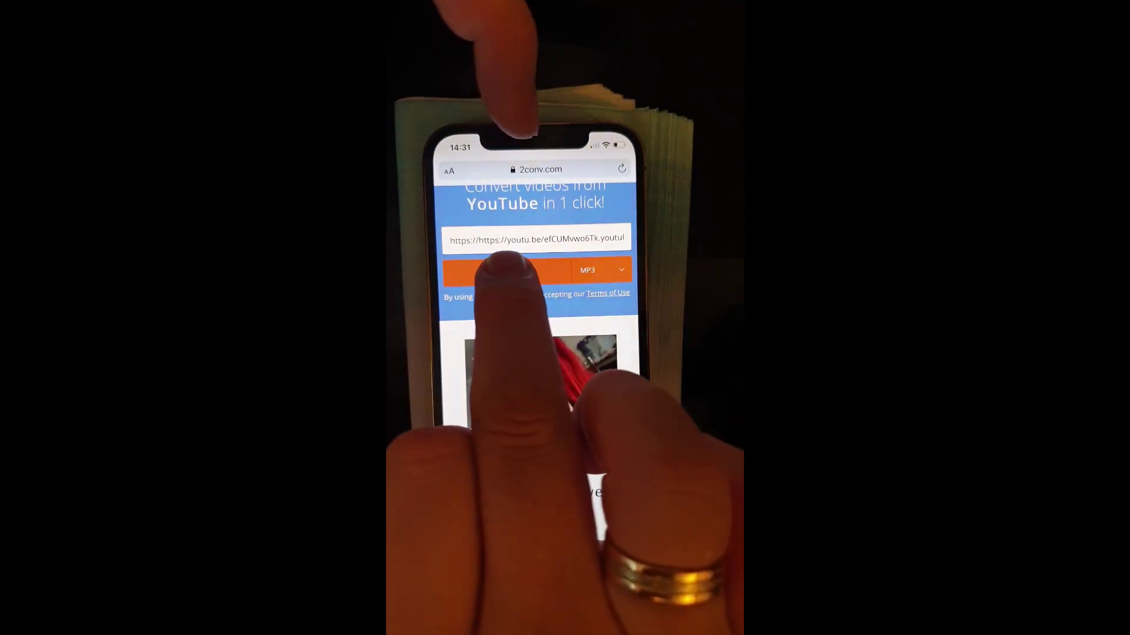
pyautogui.click(503, 269)
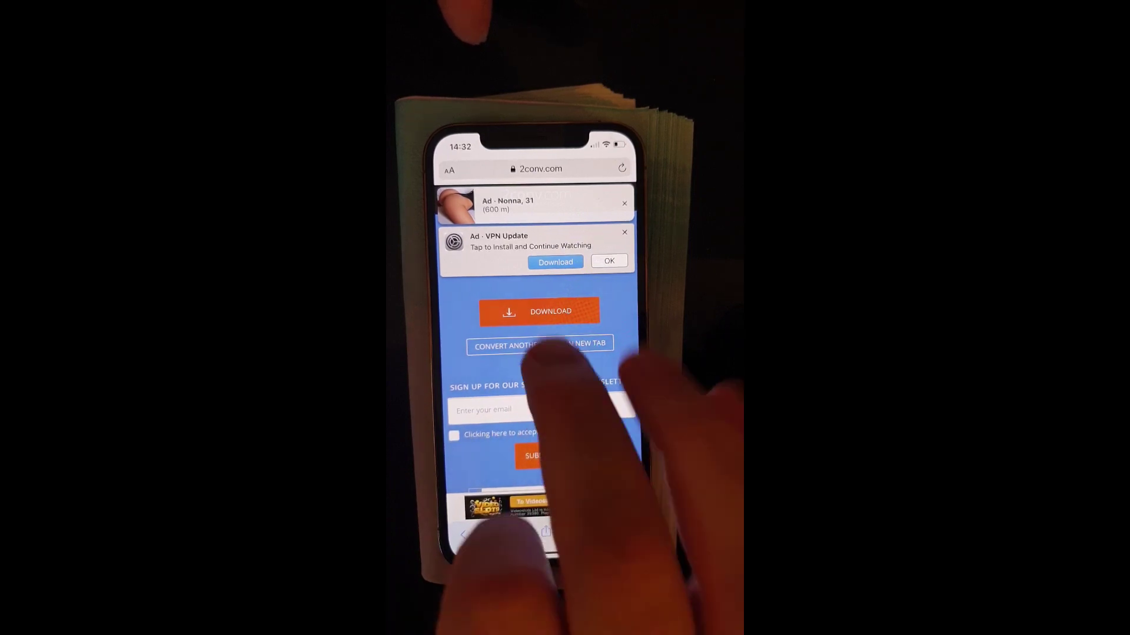
# Start the MP3 download and escape the fake virus-warning page back to the 2conv.com tab
pyautogui.click(538, 312)
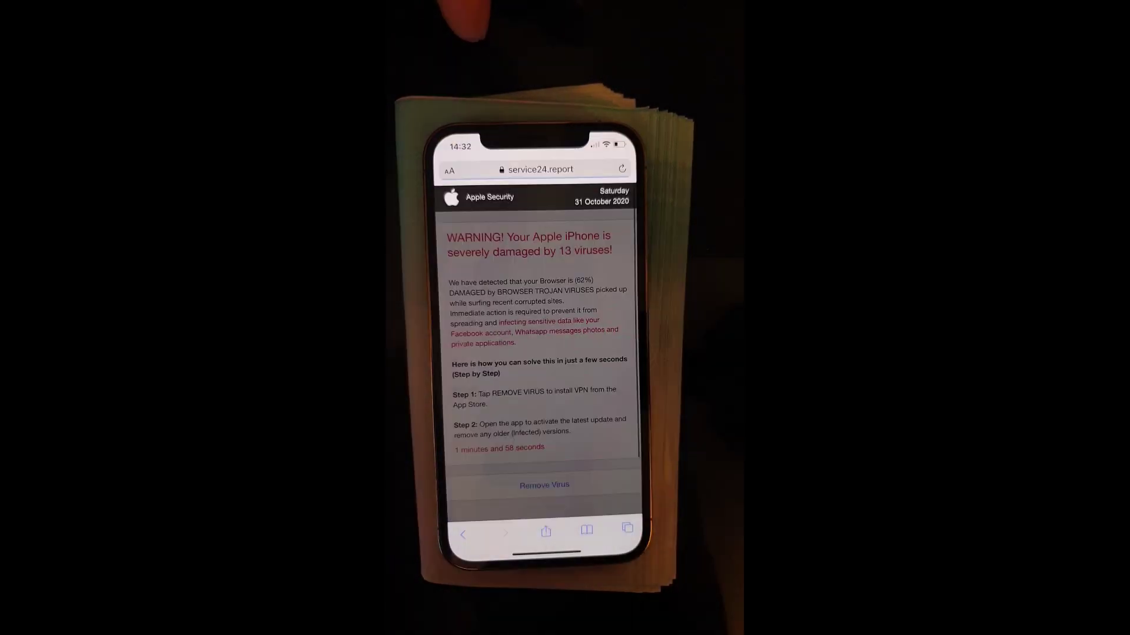
pyautogui.click(544, 485)
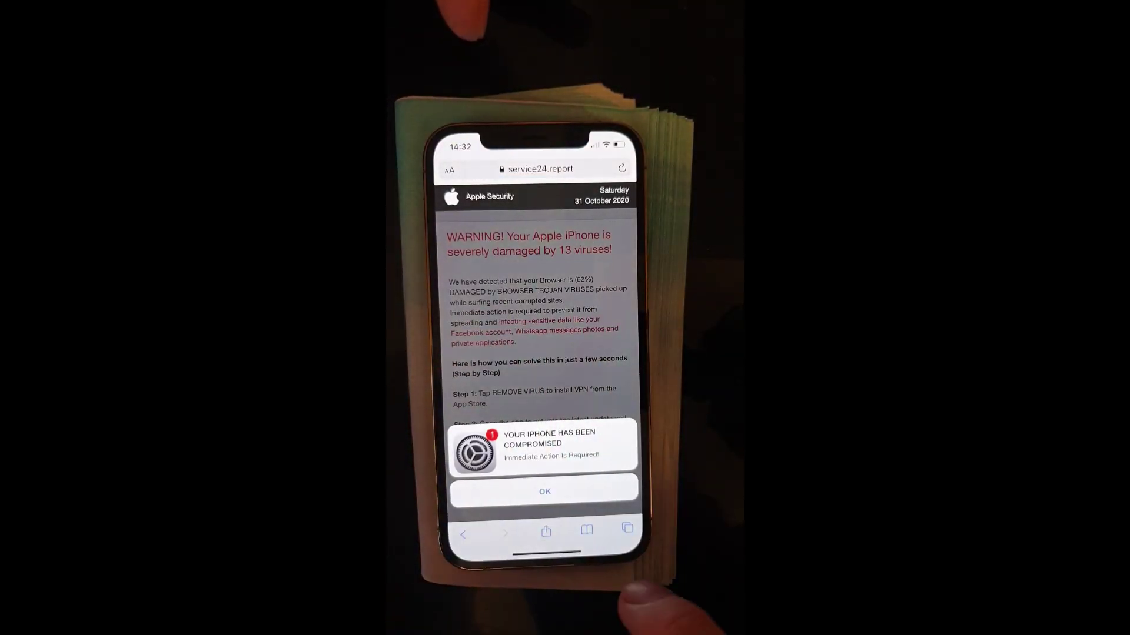
pyautogui.click(627, 531)
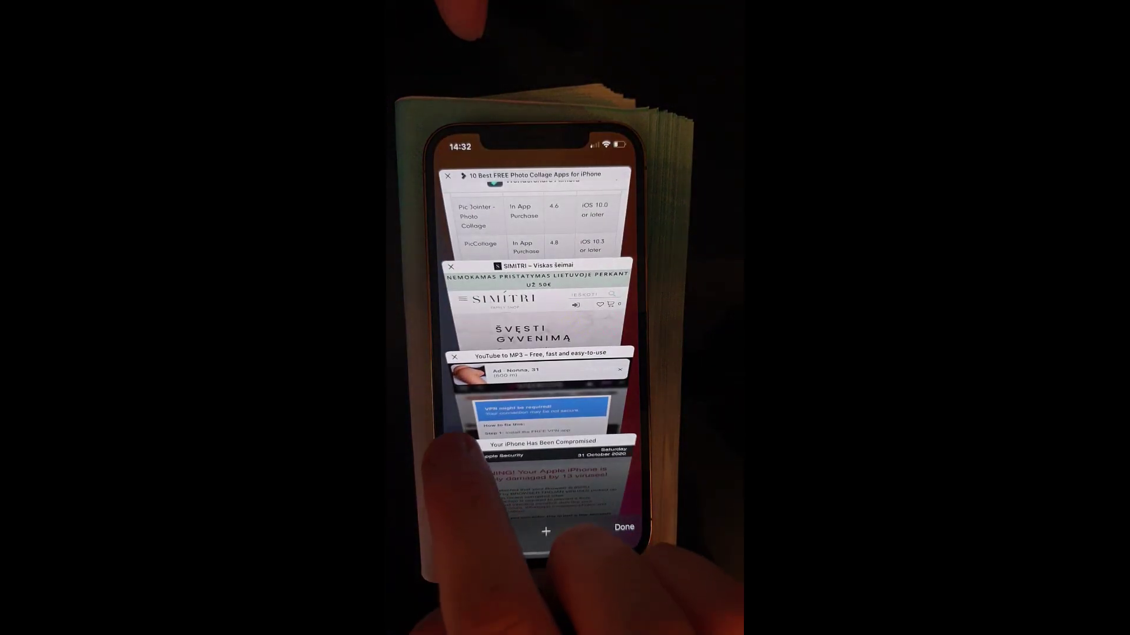
pyautogui.click(623, 527)
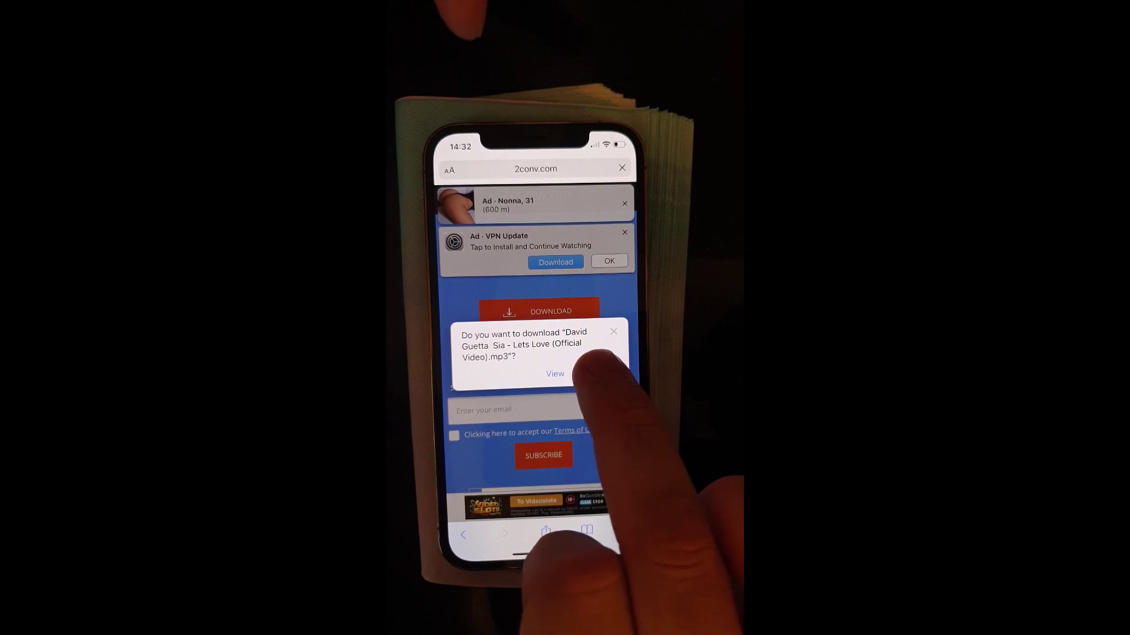
# Confirm the Let's Love MP3 download, check it in Downloads and return home
pyautogui.click(601, 373)
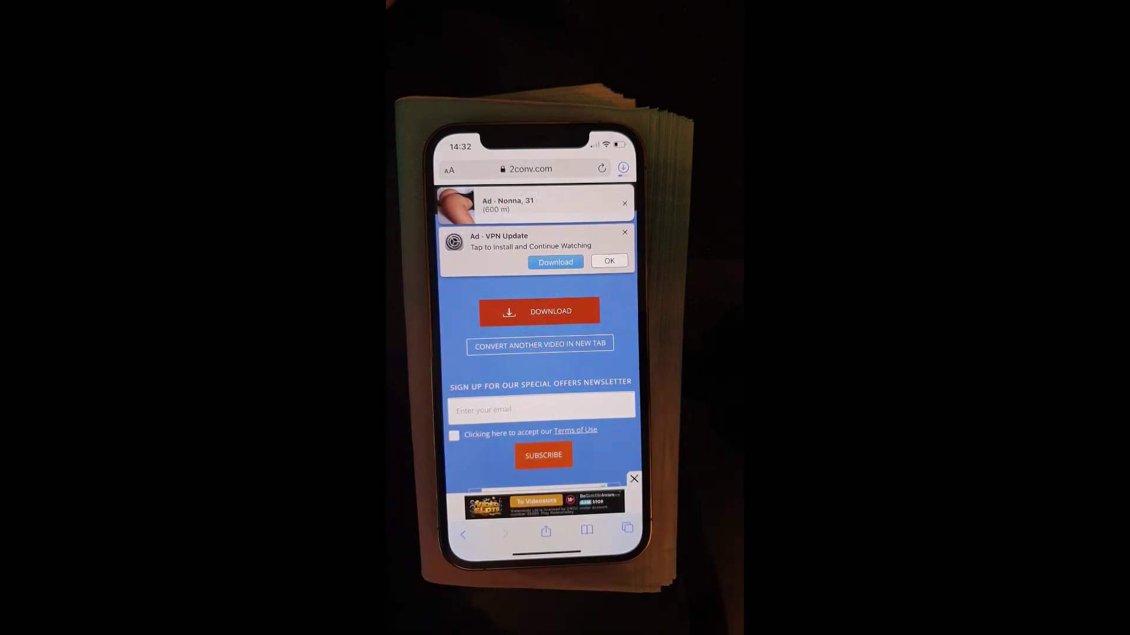
pyautogui.click(622, 168)
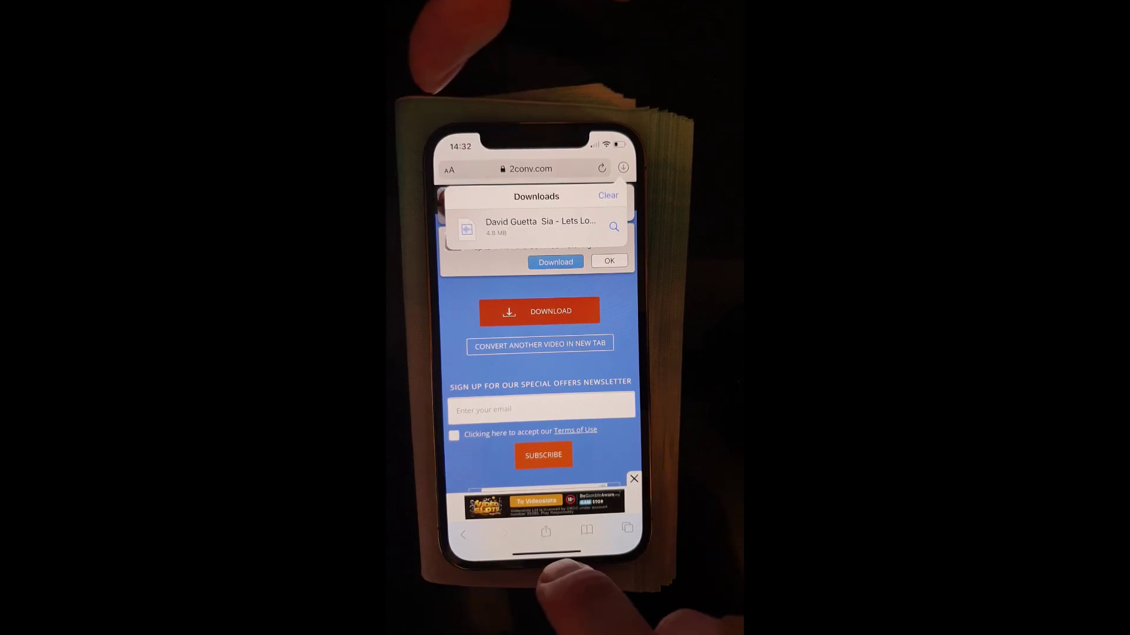
pyautogui.moveTo(543, 558); pyautogui.dragTo(578, 450)
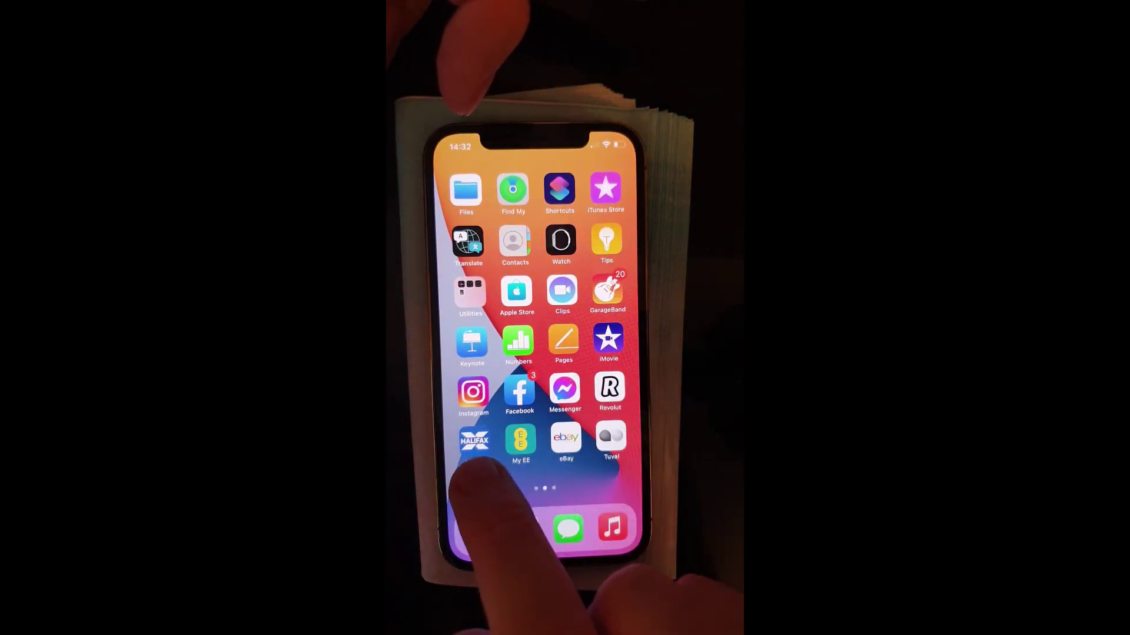
# Swipe across the home screen pages to the GarageBand icon and launch it
pyautogui.moveTo(489, 467); pyautogui.dragTo(573, 477)
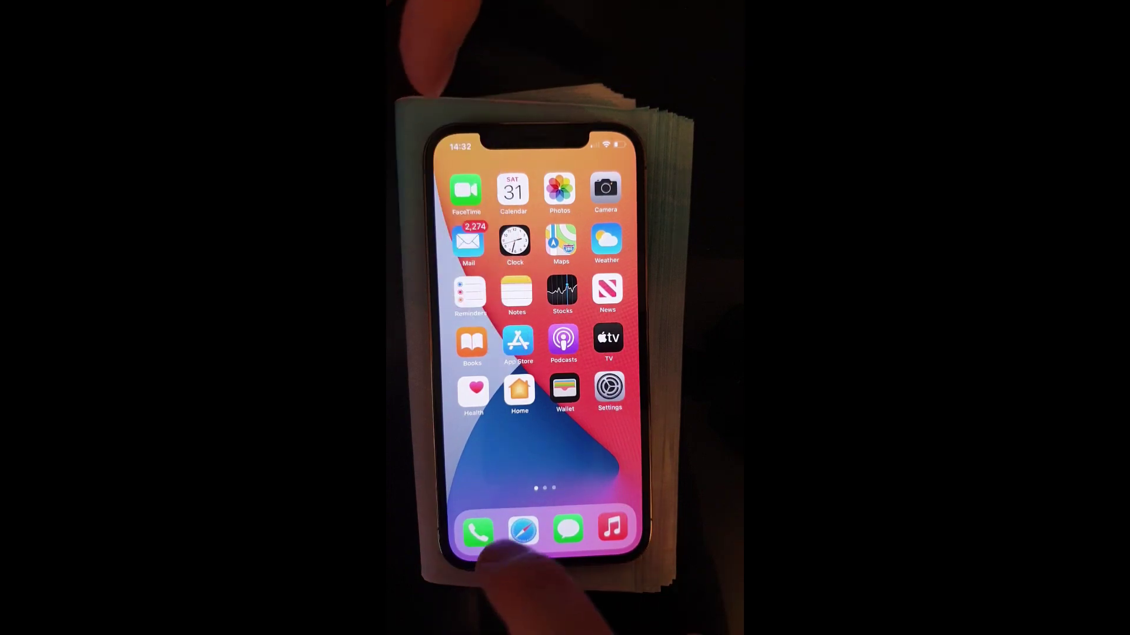
pyautogui.moveTo(582, 433); pyautogui.dragTo(477, 424)
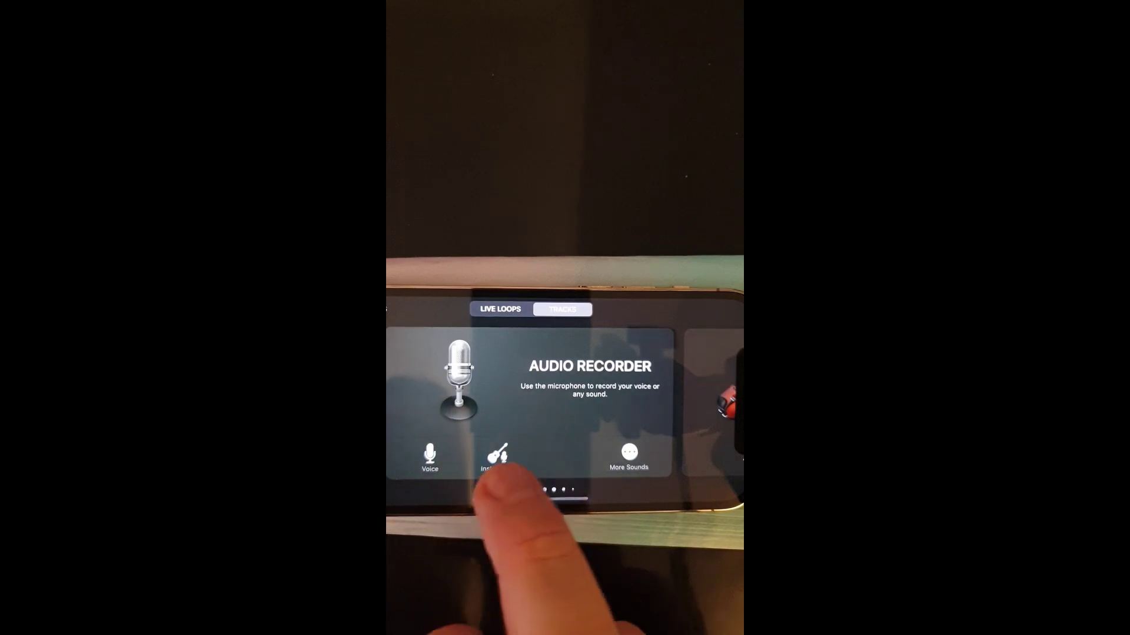
# Start an Audio Recorder track and switch its metronome off
pyautogui.click(572, 375)
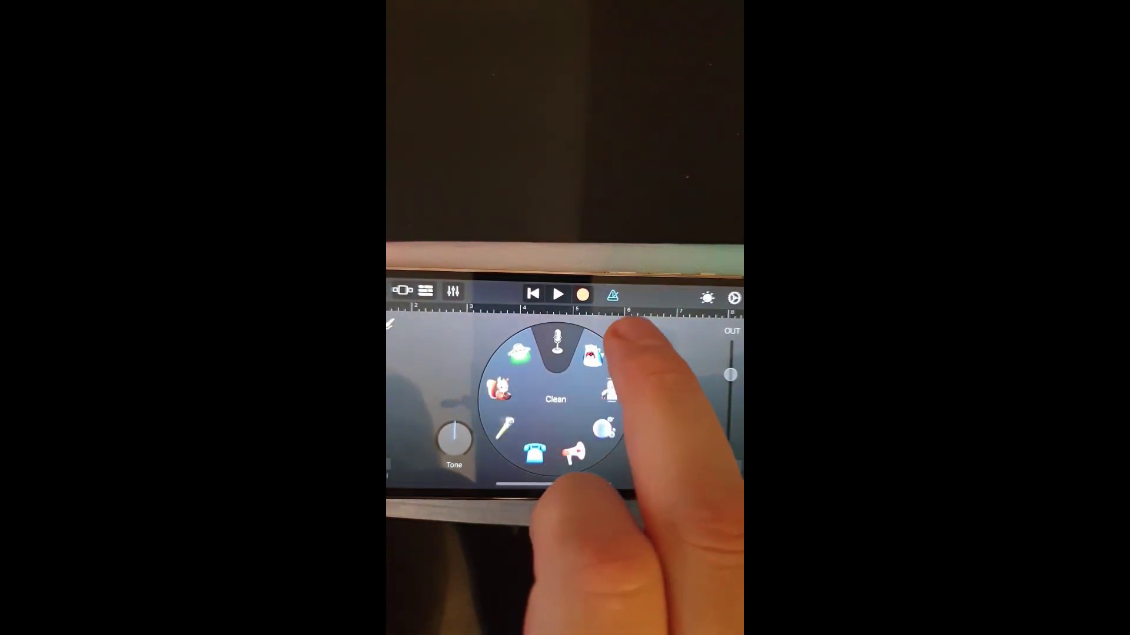
pyautogui.click(612, 296)
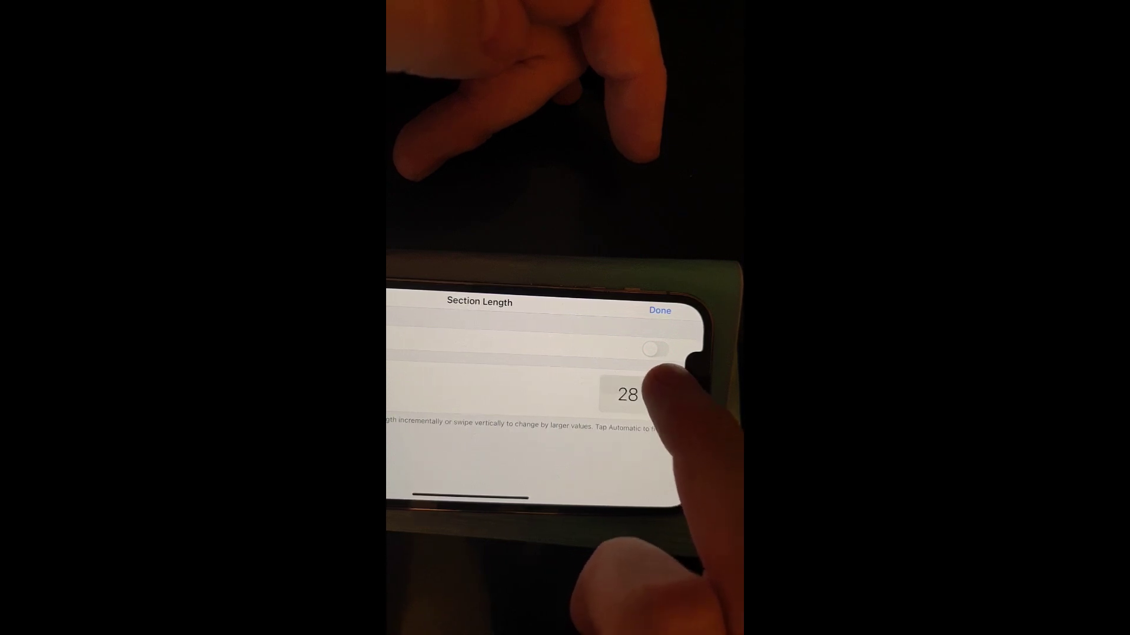
# Raise the Section Length to 30 bars and confirm with Done
pyautogui.click(657, 388)
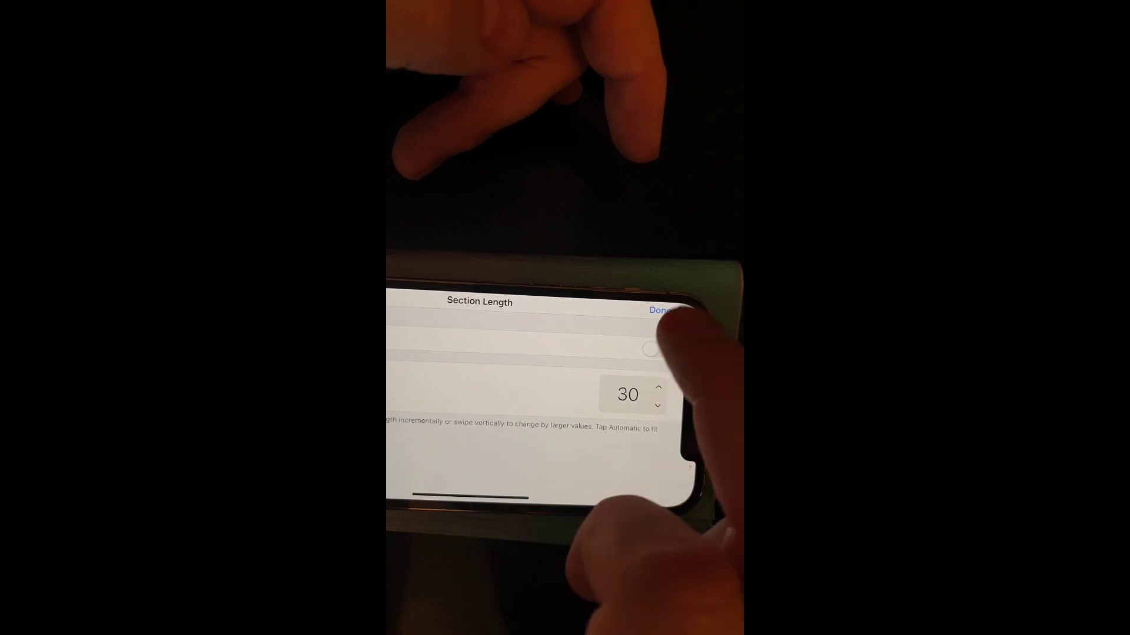
pyautogui.click(658, 300)
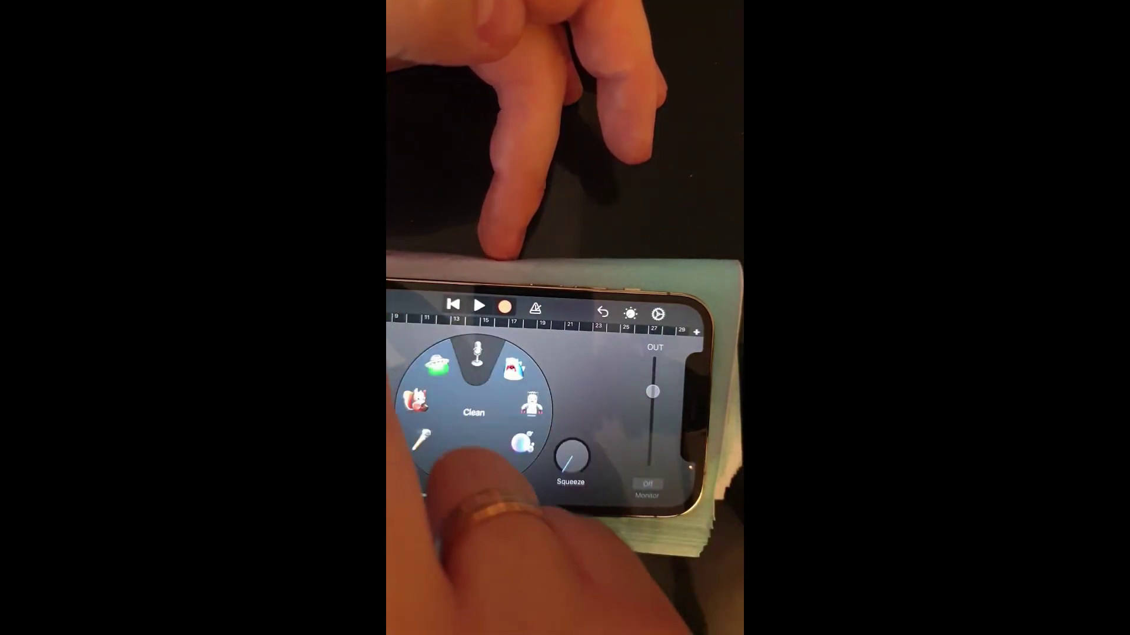
# Switch to the multitrack arrangement and bring up the loops and audio files browser
pyautogui.click(393, 301)
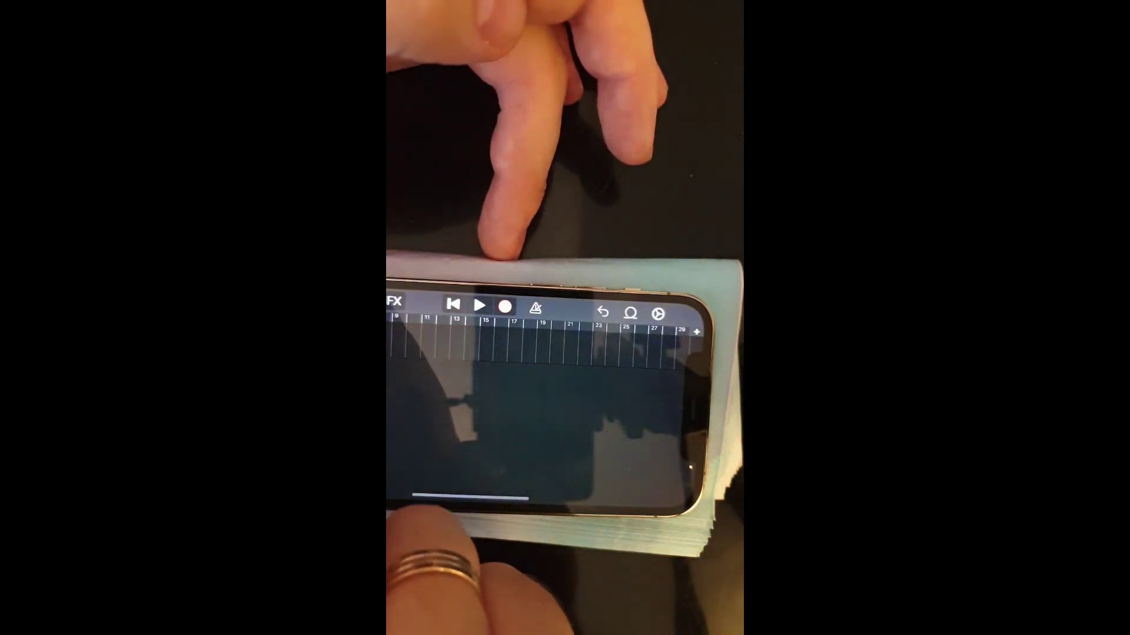
pyautogui.click(393, 301)
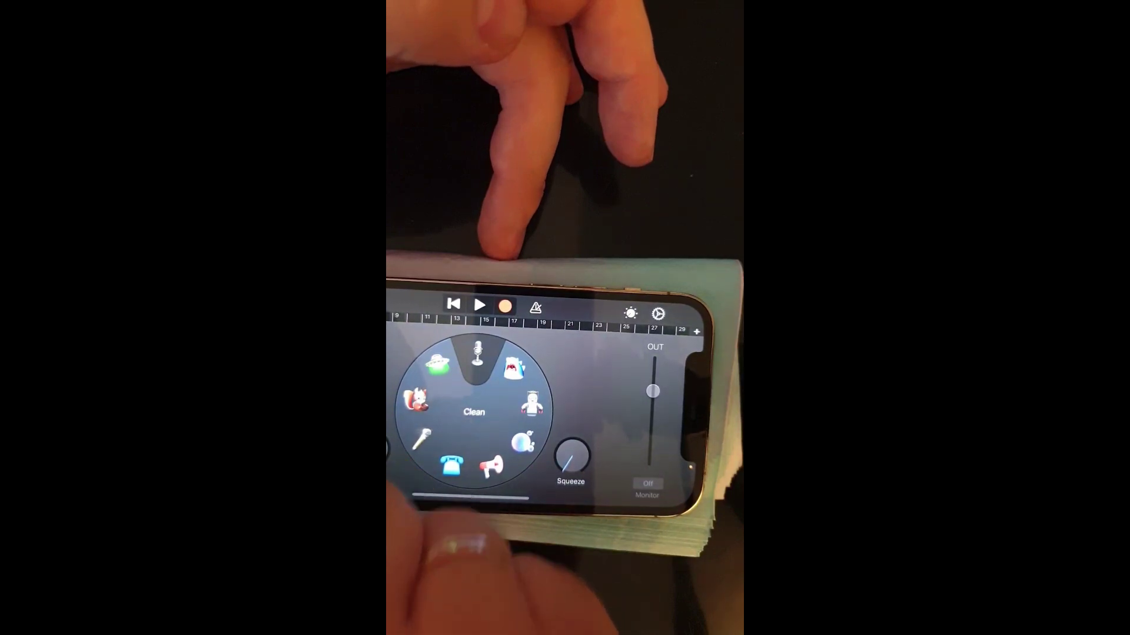
pyautogui.click(394, 301)
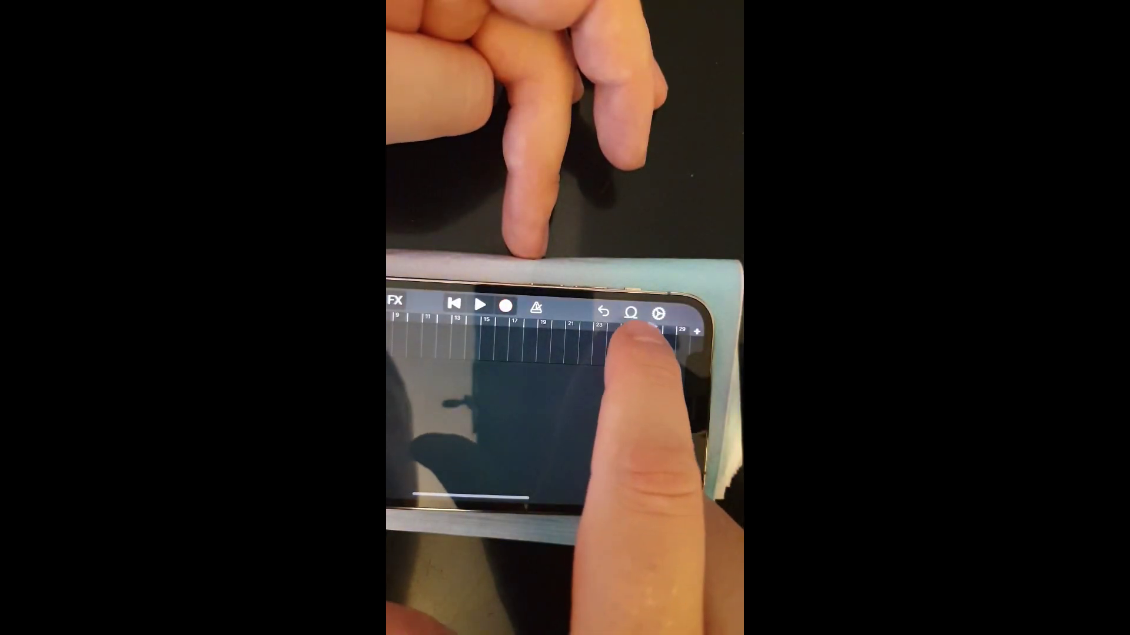
pyautogui.click(631, 313)
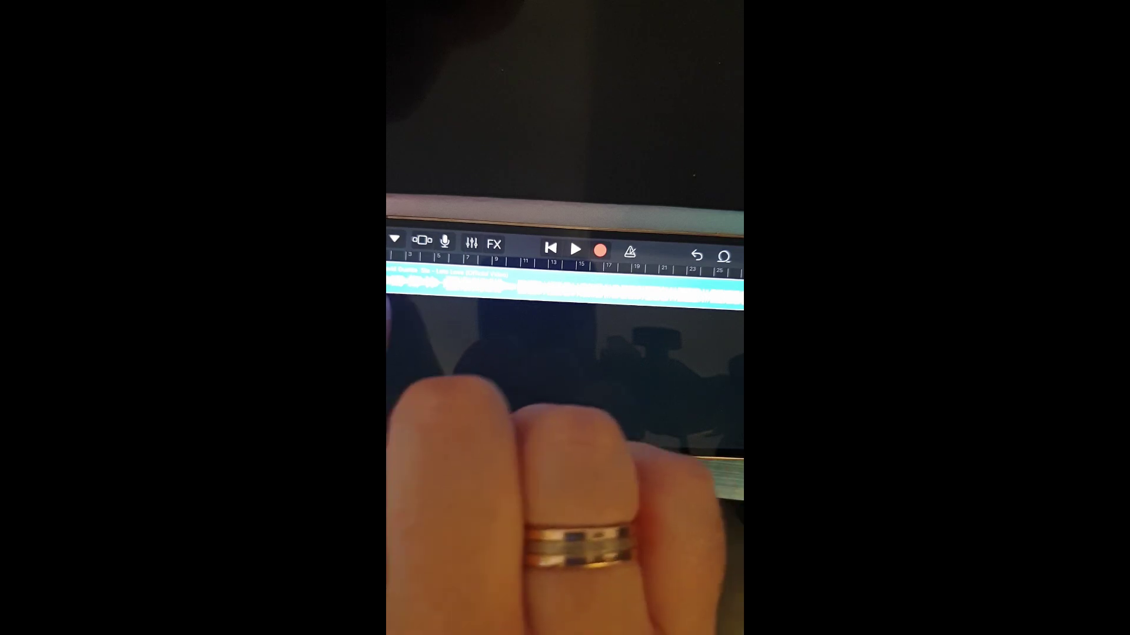
# Check the region's editing options and slide the song region toward the timeline start
pyautogui.click(504, 282)
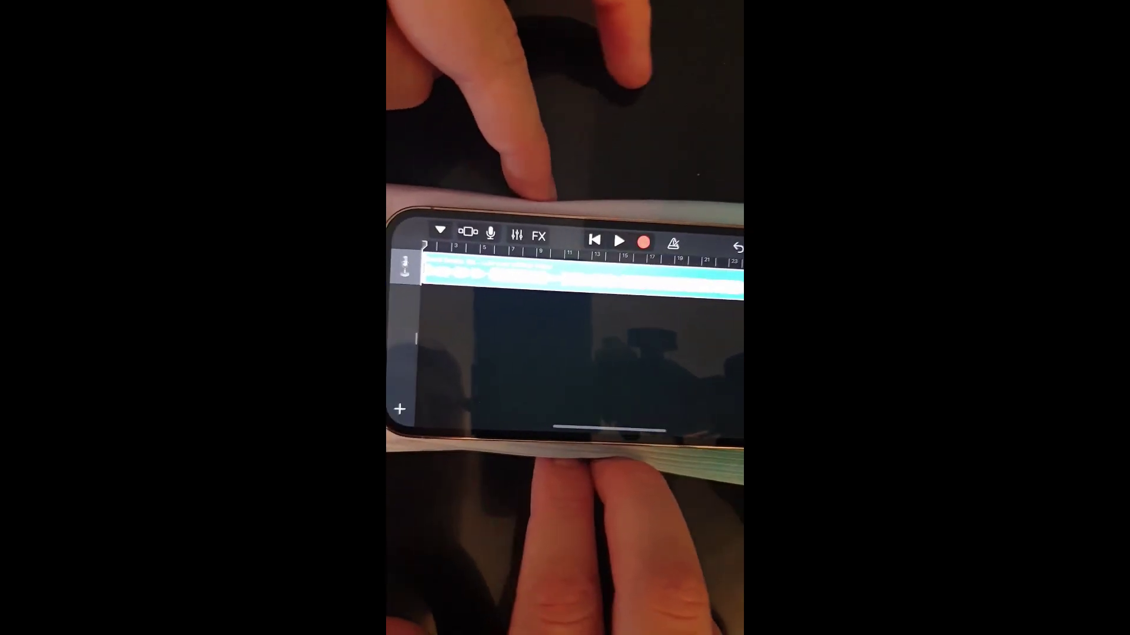
pyautogui.click(455, 265)
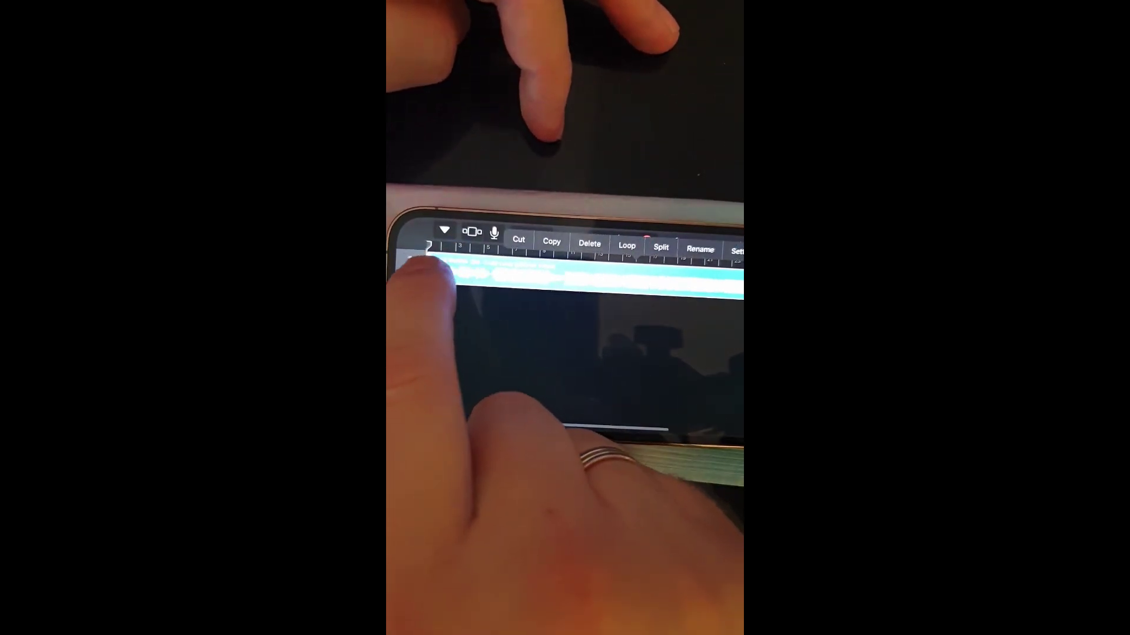
pyautogui.moveTo(441, 274); pyautogui.dragTo(565, 283)
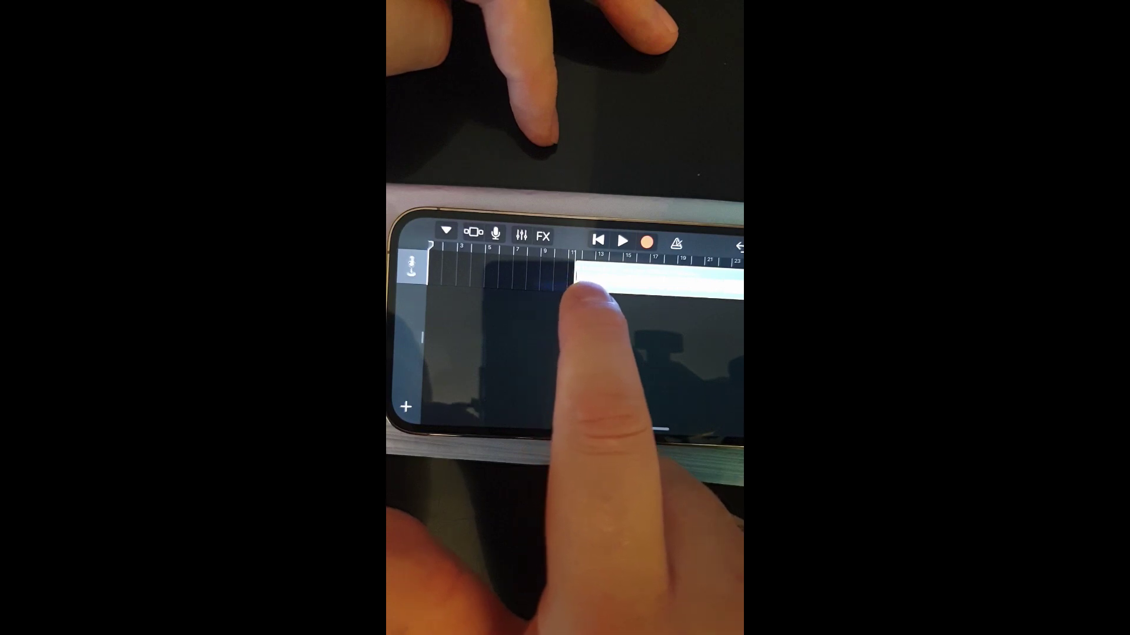
pyautogui.moveTo(578, 284); pyautogui.dragTo(494, 280)
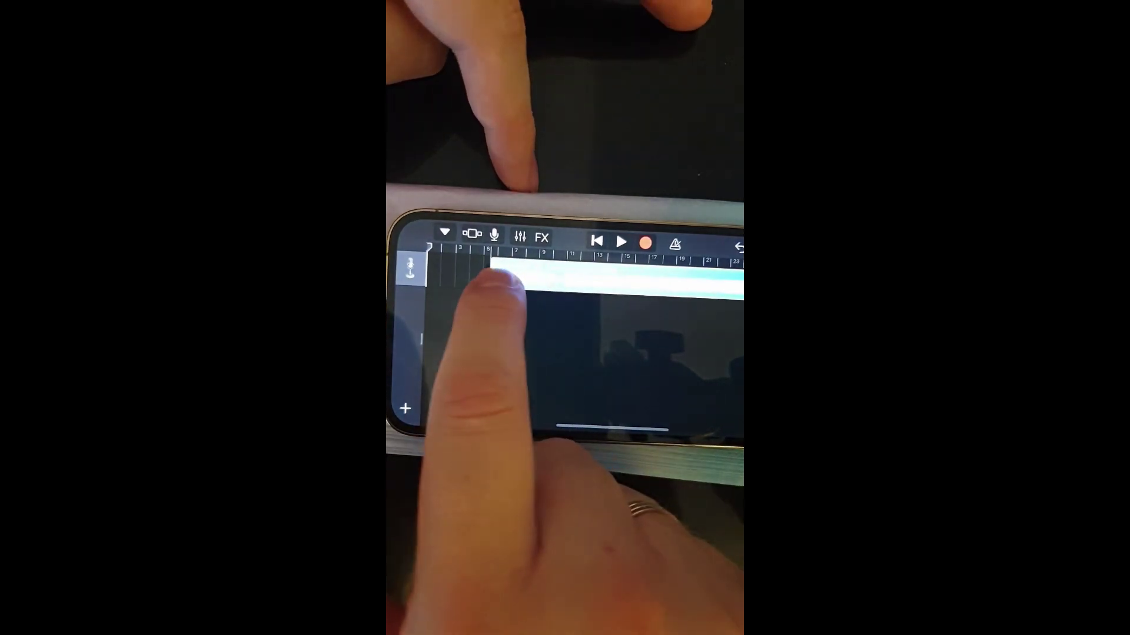
pyautogui.moveTo(680, 291); pyautogui.dragTo(640, 278)
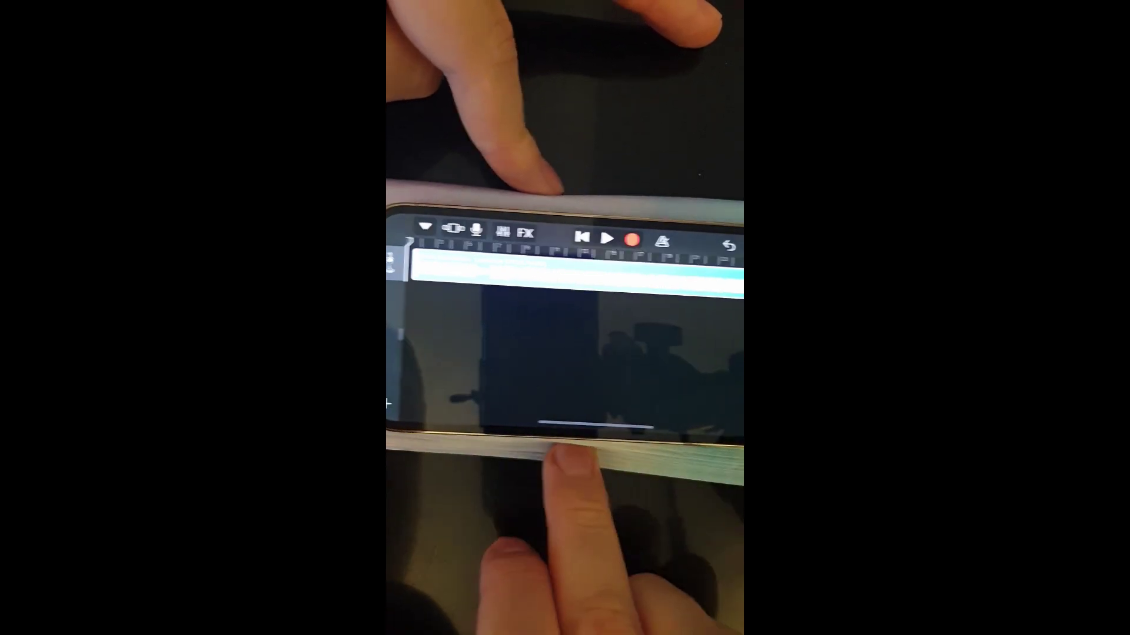
# Select the song region and trim its end and beginning inward for the ringtone
pyautogui.click(529, 278)
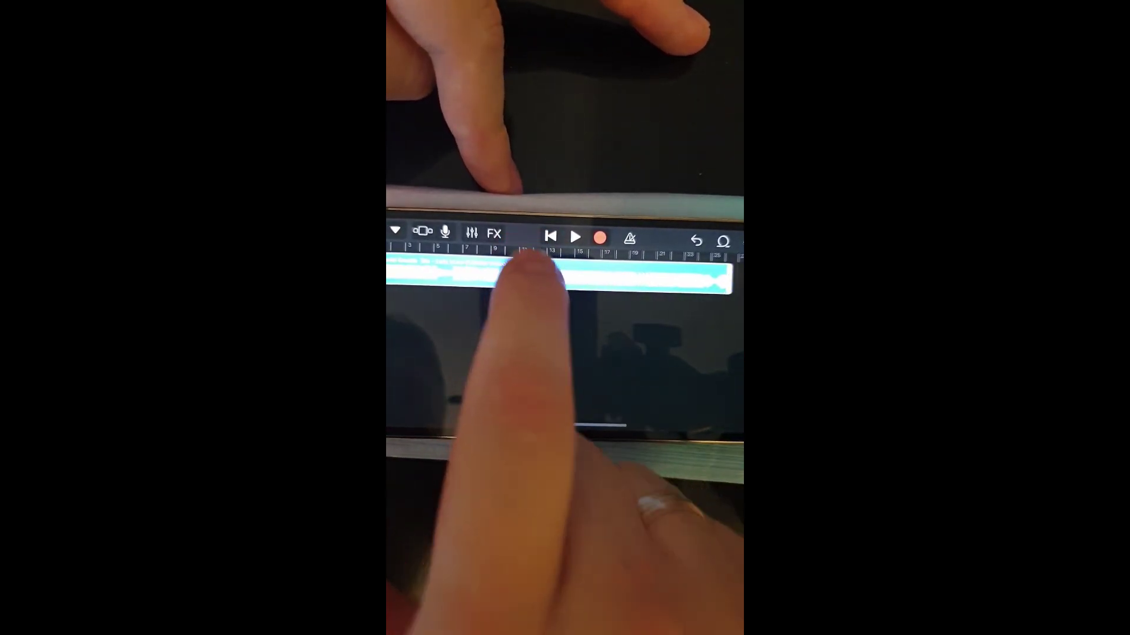
pyautogui.moveTo(731, 278); pyautogui.dragTo(738, 275)
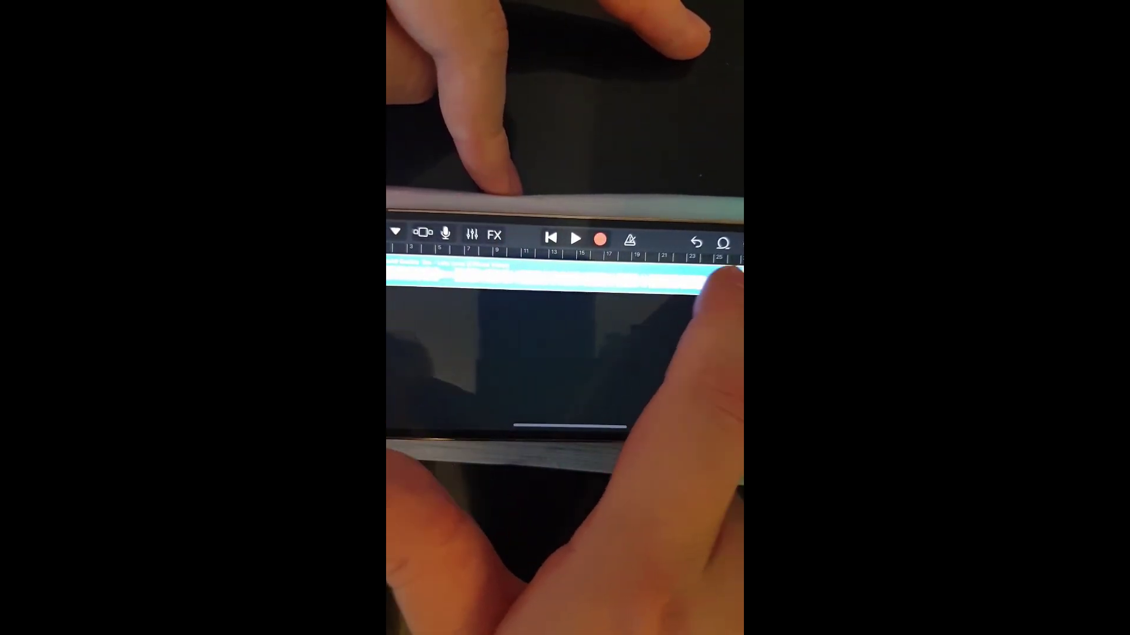
pyautogui.moveTo(724, 275); pyautogui.dragTo(643, 278)
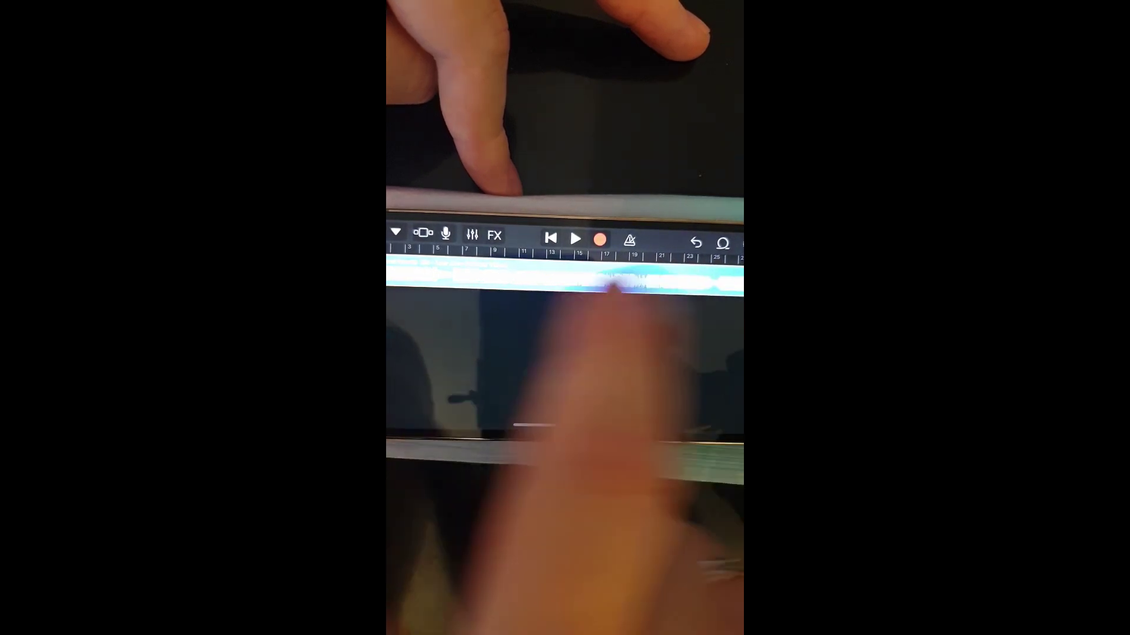
pyautogui.click(402, 278)
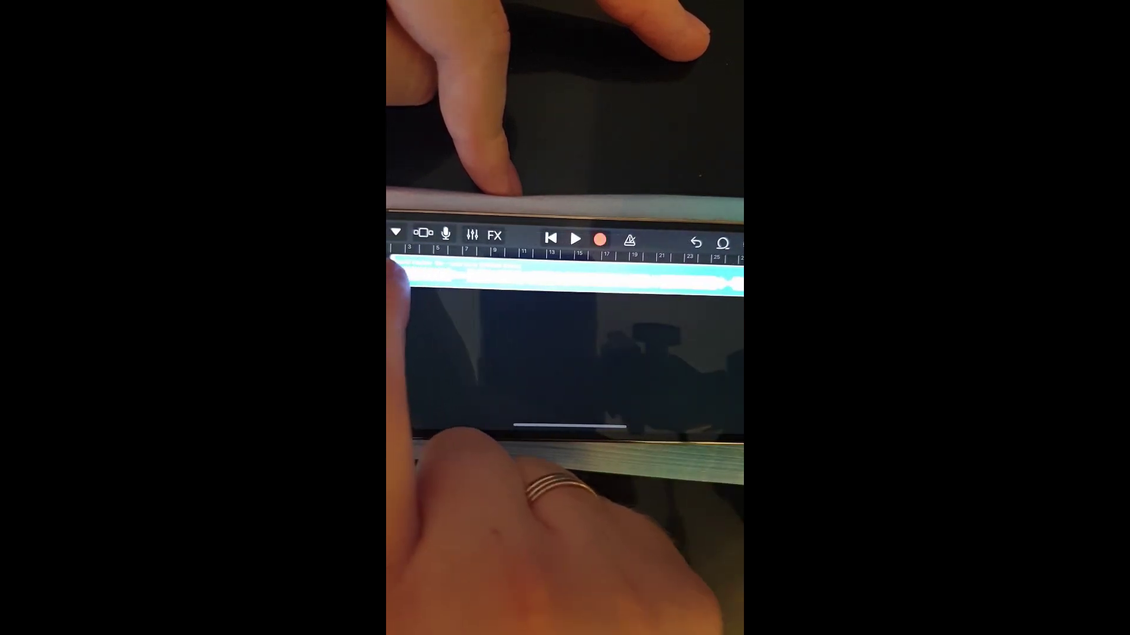
pyautogui.moveTo(399, 278); pyautogui.dragTo(459, 278)
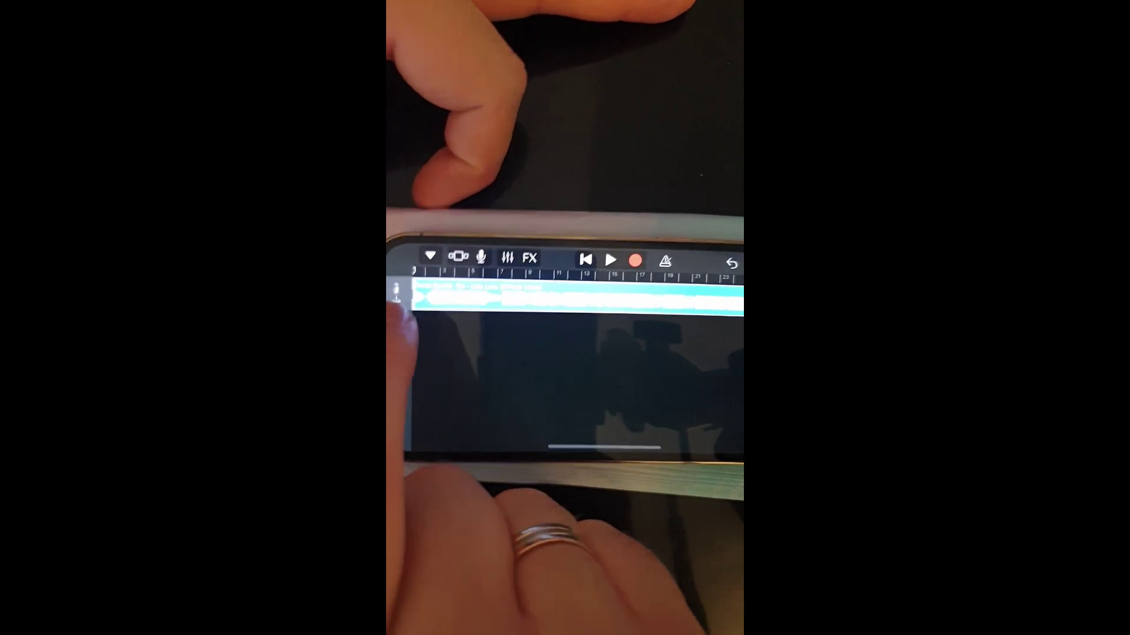
# Save the project to My Songs, reopen My Song and return to the song list
pyautogui.click(433, 251)
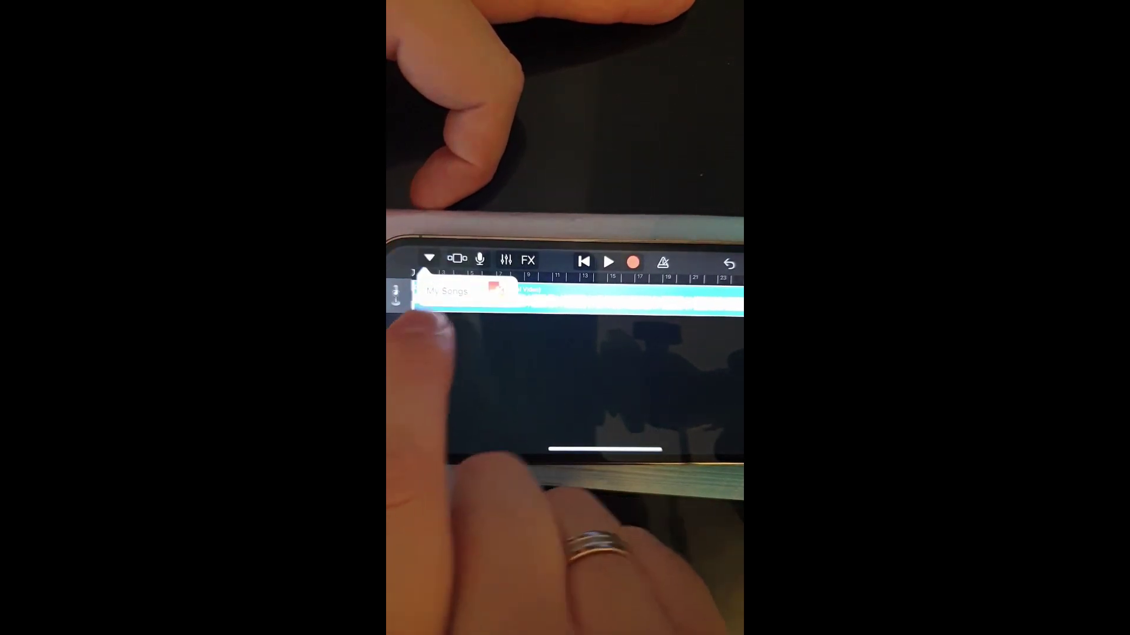
pyautogui.click(446, 291)
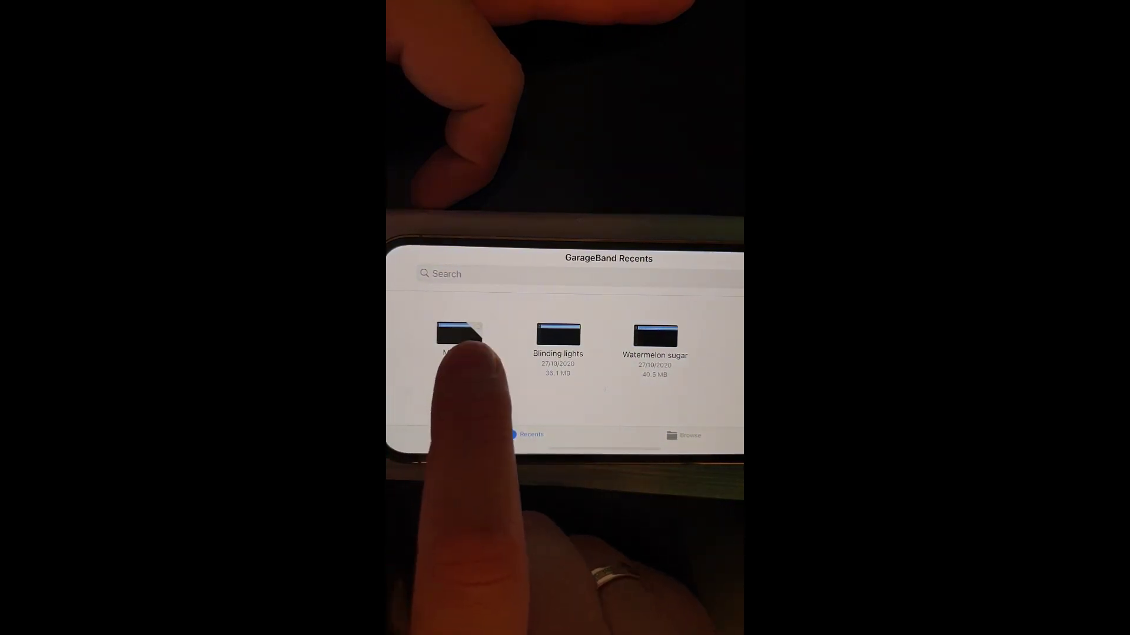
pyautogui.click(454, 334)
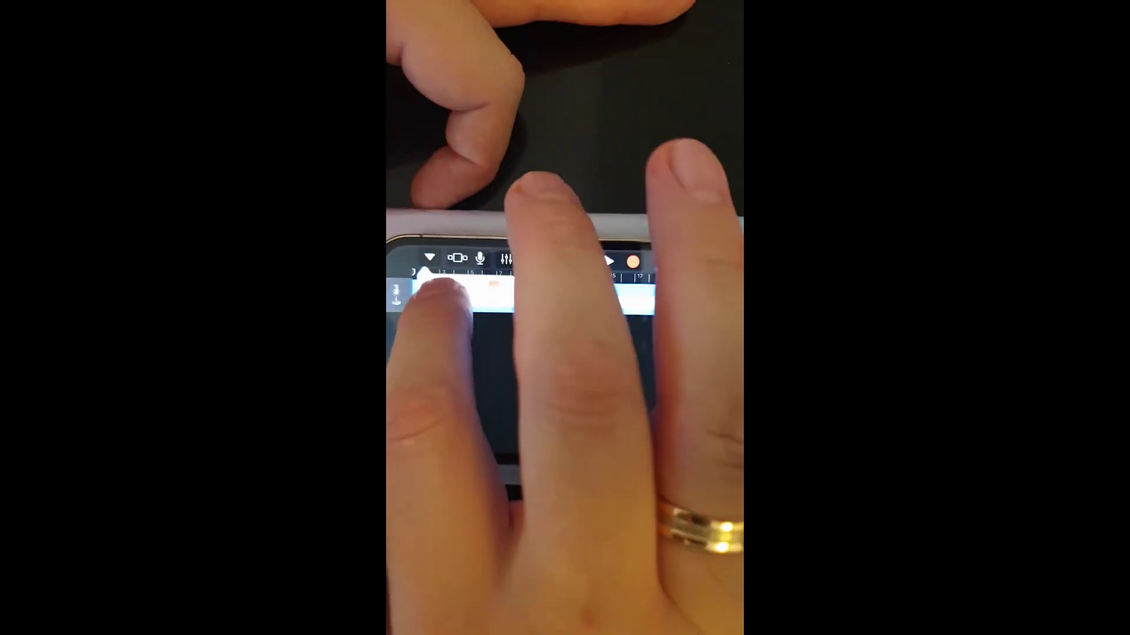
pyautogui.click(429, 257)
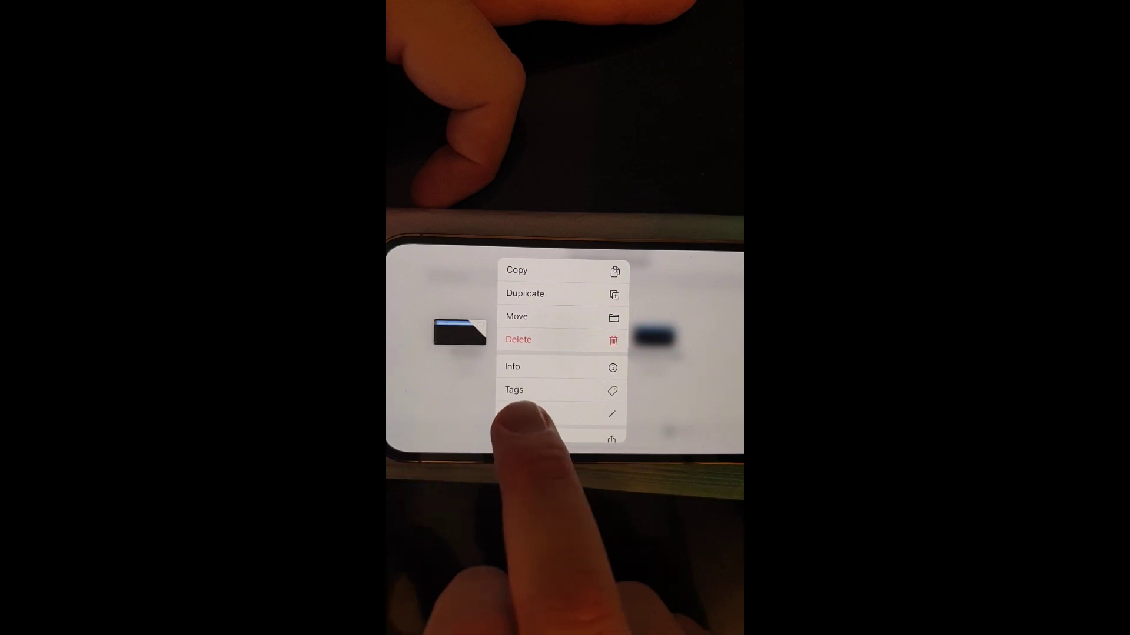
# Rename the My Song project to 'David g' and confirm the new name
pyautogui.click(522, 414)
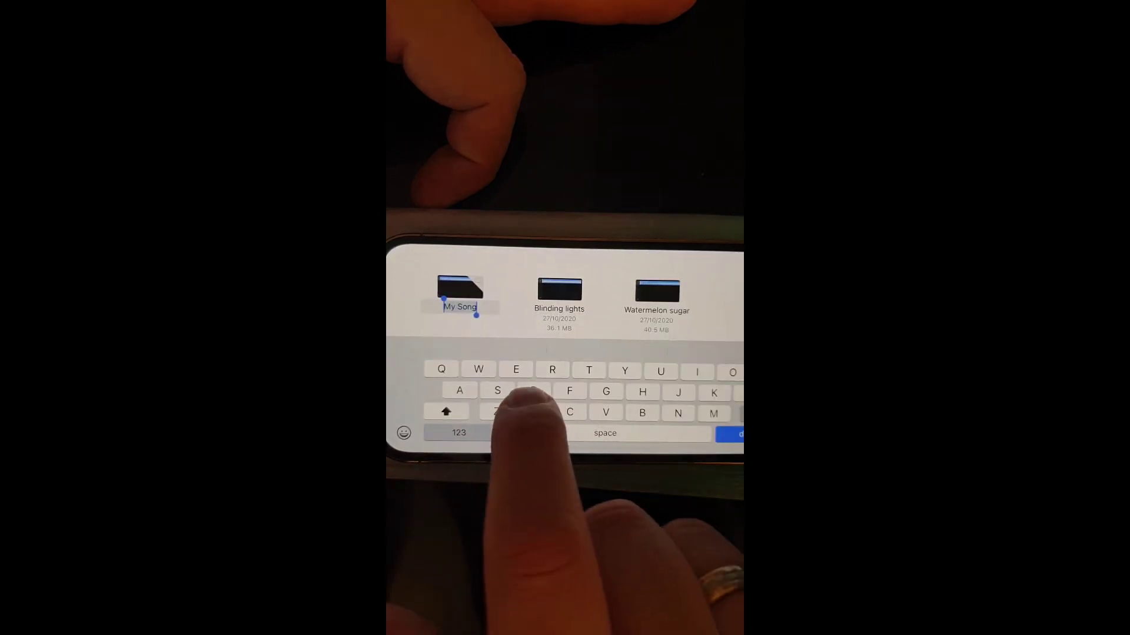
pyautogui.write('Dav')
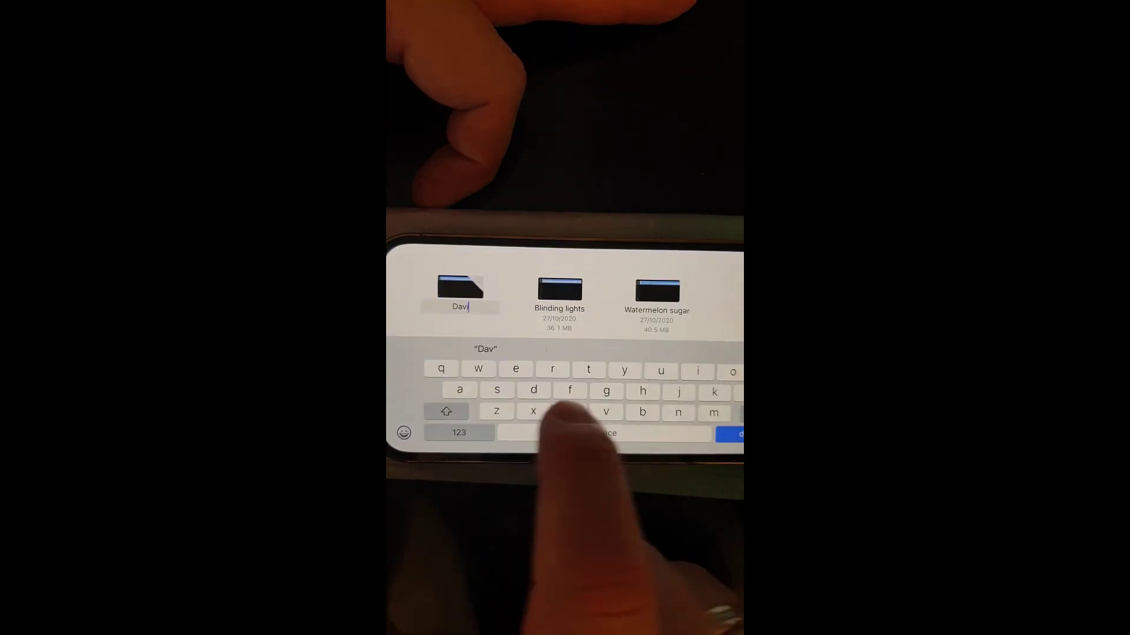
pyautogui.write('id')
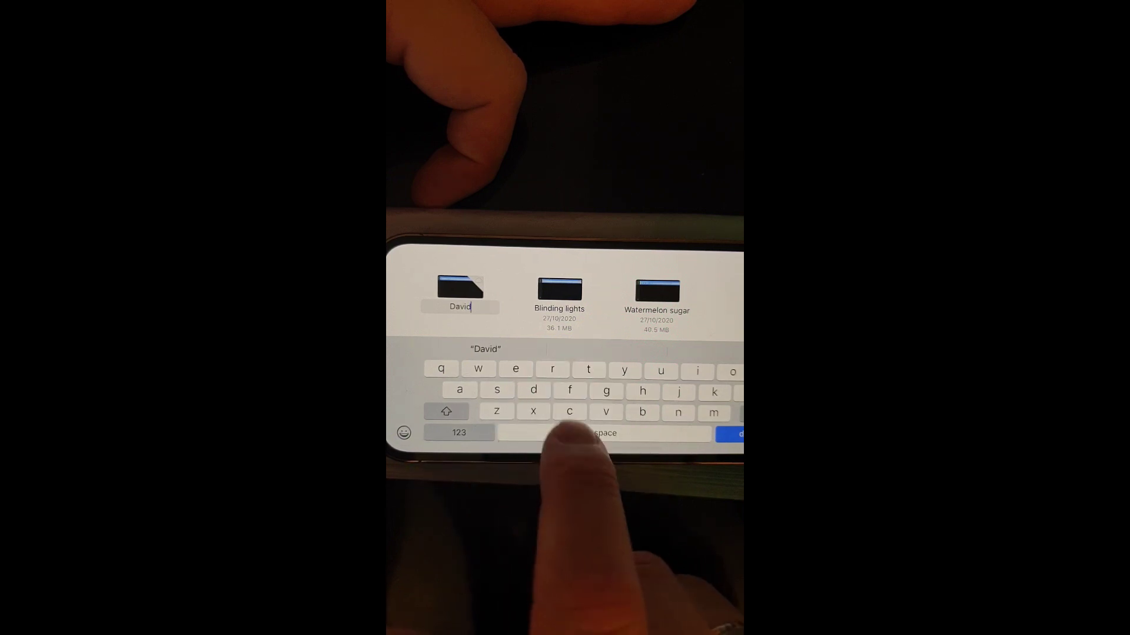
pyautogui.write(' g')
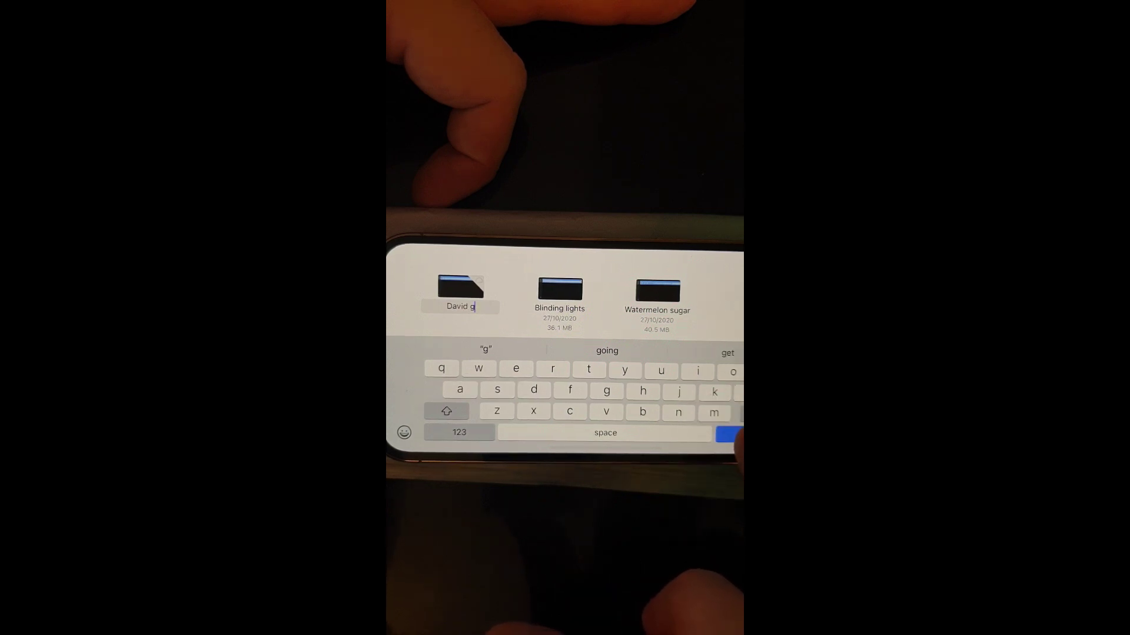
pyautogui.press('Return')
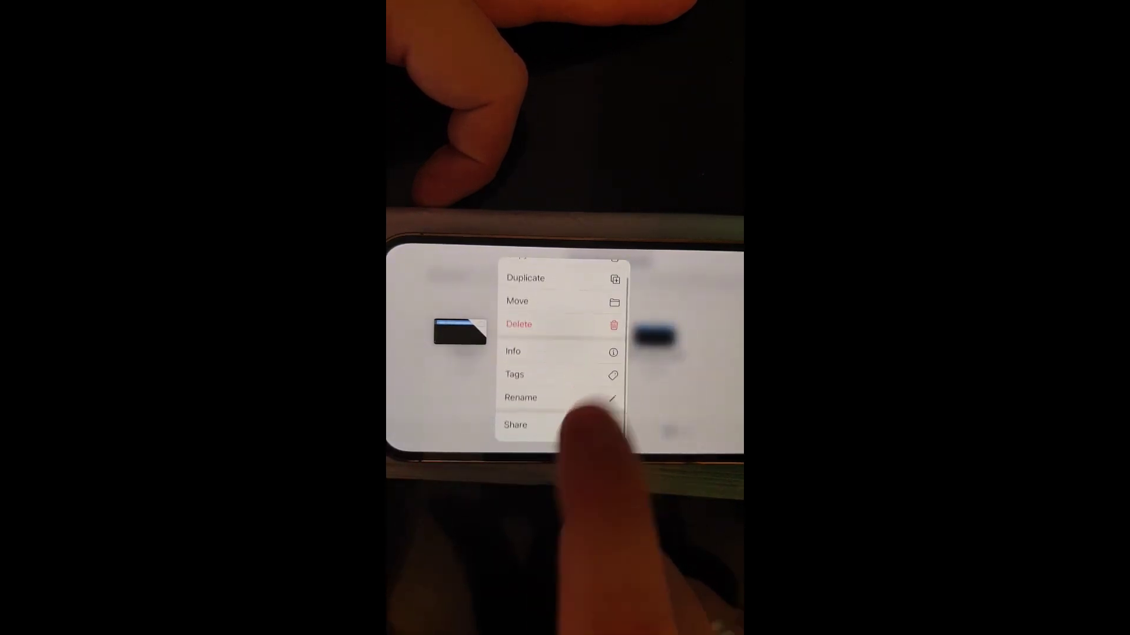
# Share the 'David g' song and export it in Ringtone format
pyautogui.click(519, 426)
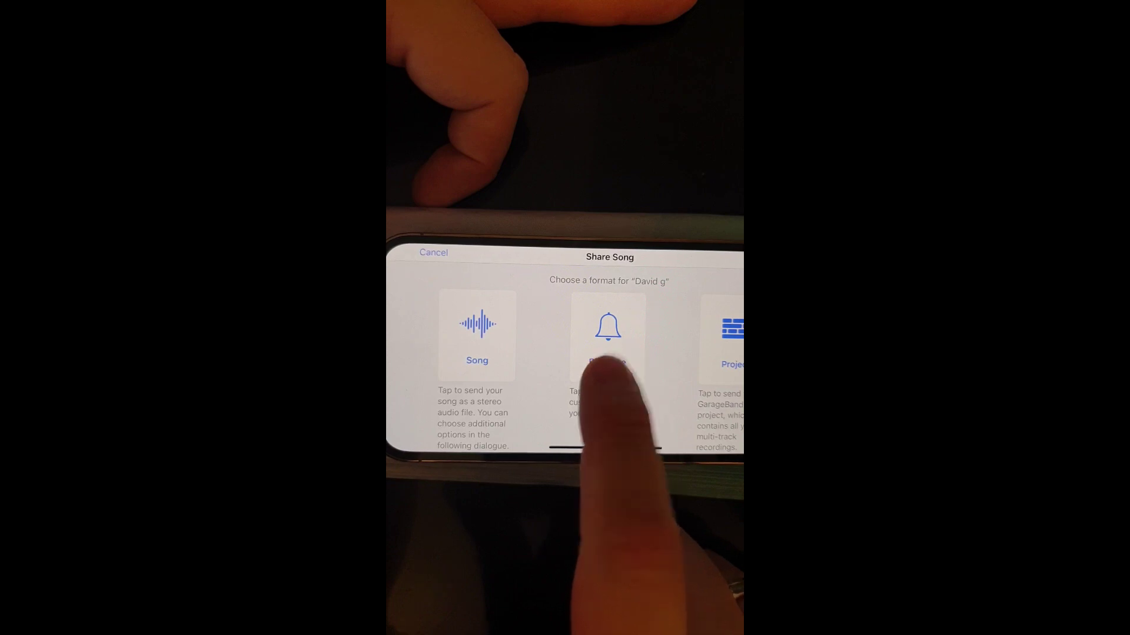
pyautogui.click(609, 353)
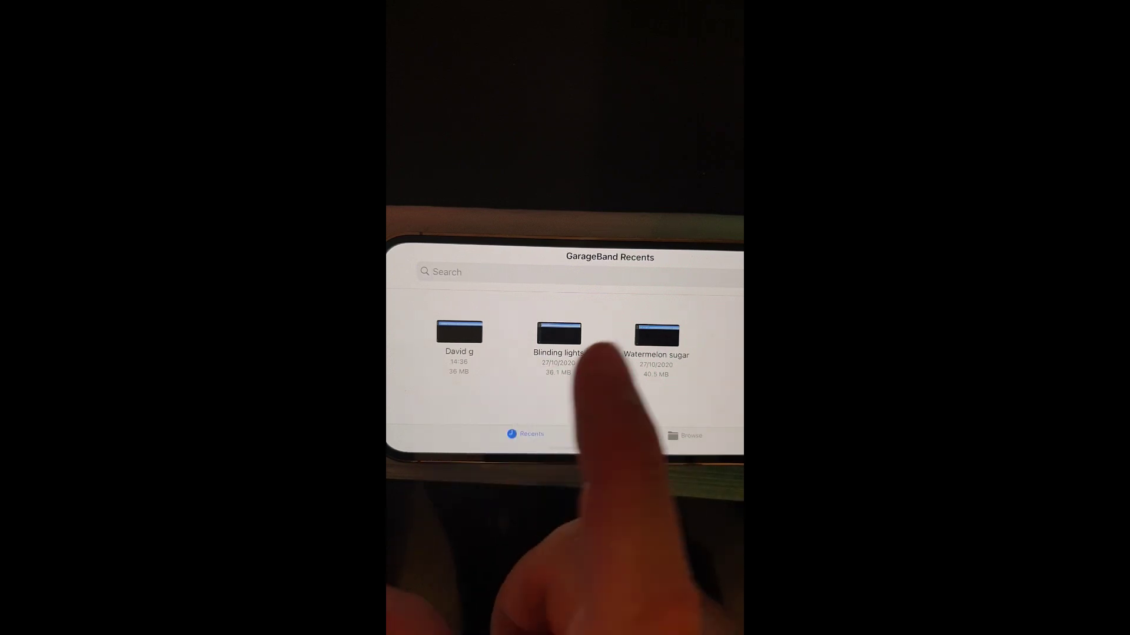
# Re-export 'David g' as a ringtone and dismiss the 'ringtone already exists' warning
pyautogui.rightClick(459, 335)
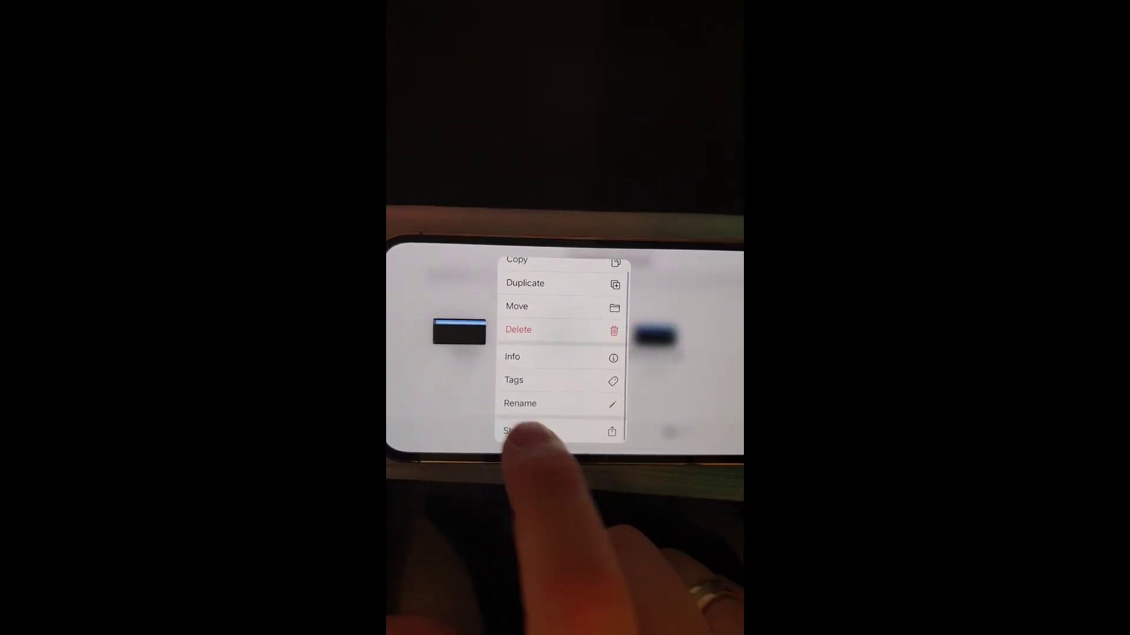
pyautogui.click(529, 428)
pyautogui.click(607, 332)
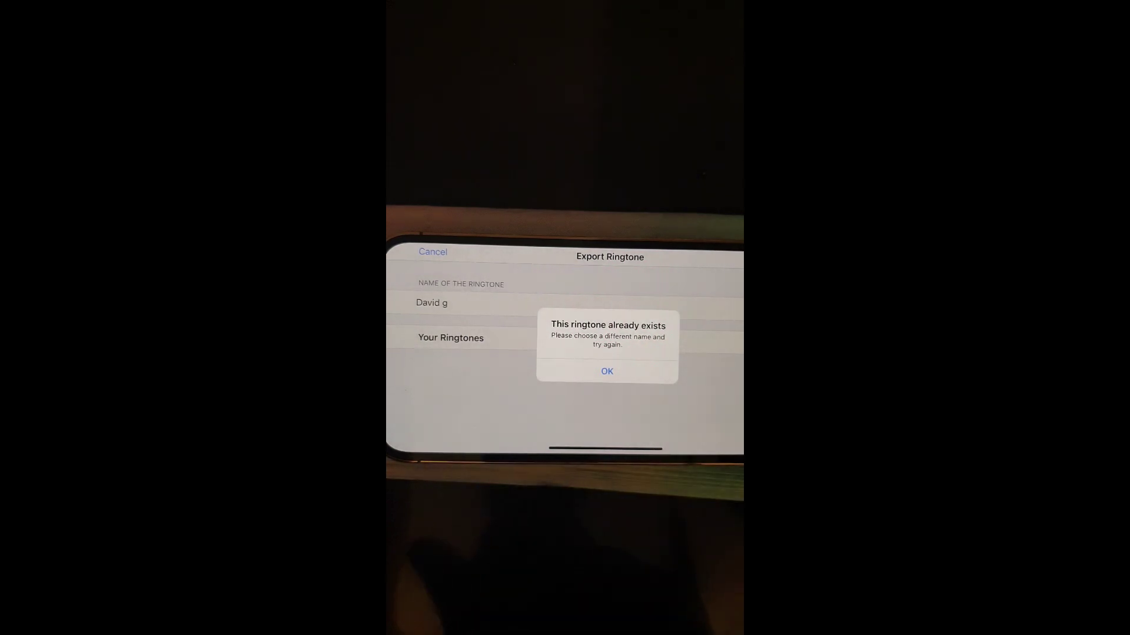
pyautogui.click(606, 371)
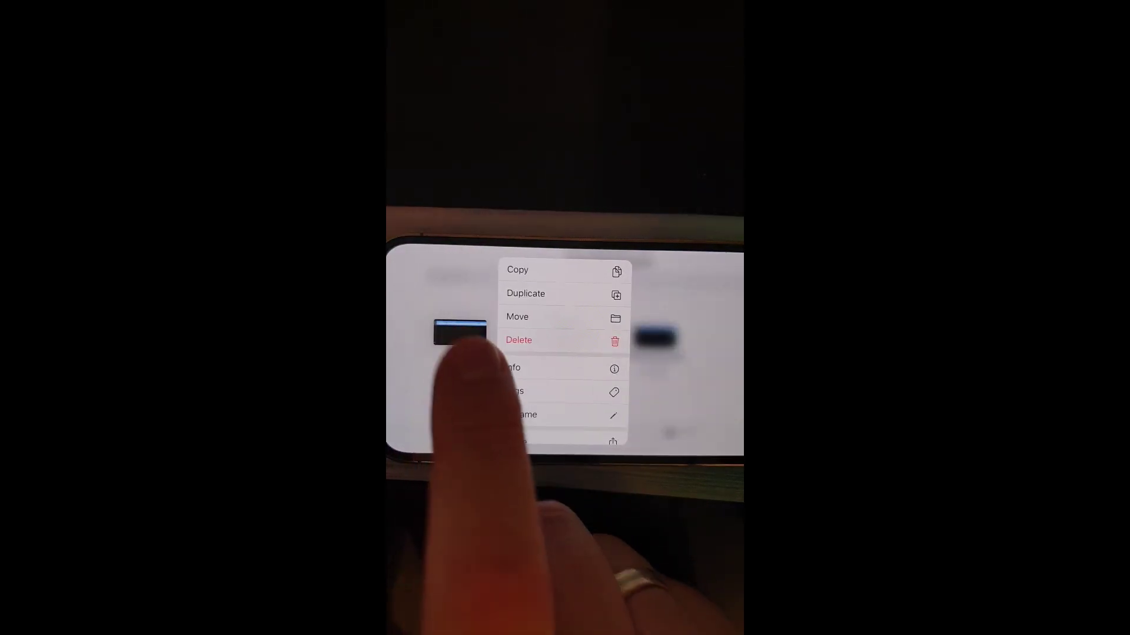
# Rename the 'David g' project to 'Dav'
pyautogui.click(526, 424)
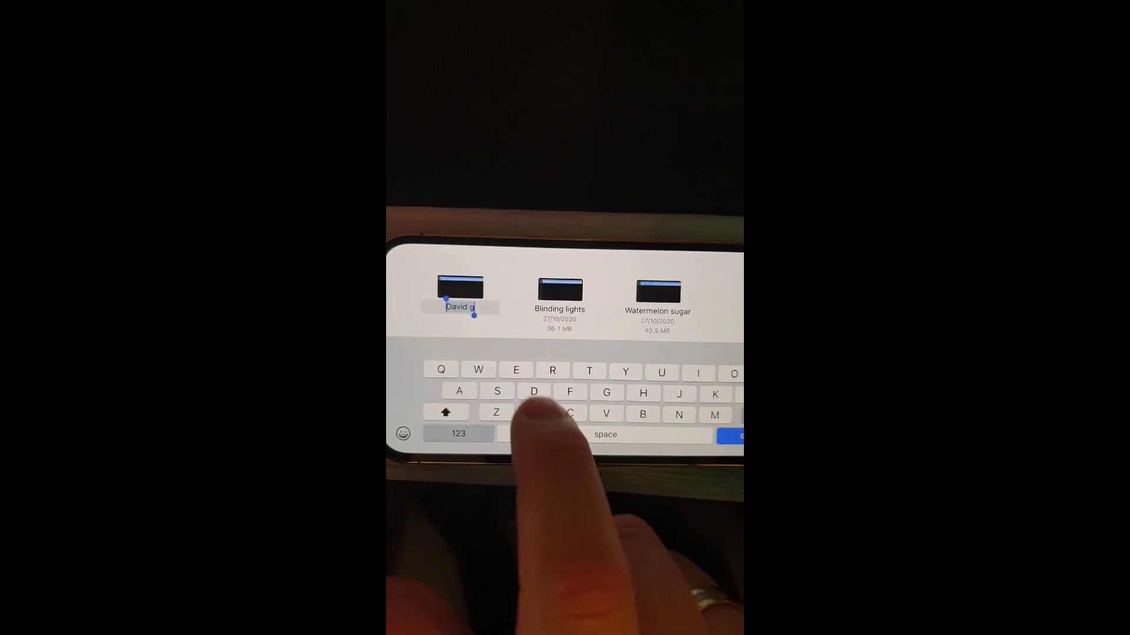
pyautogui.write('D')
pyautogui.write('ad')
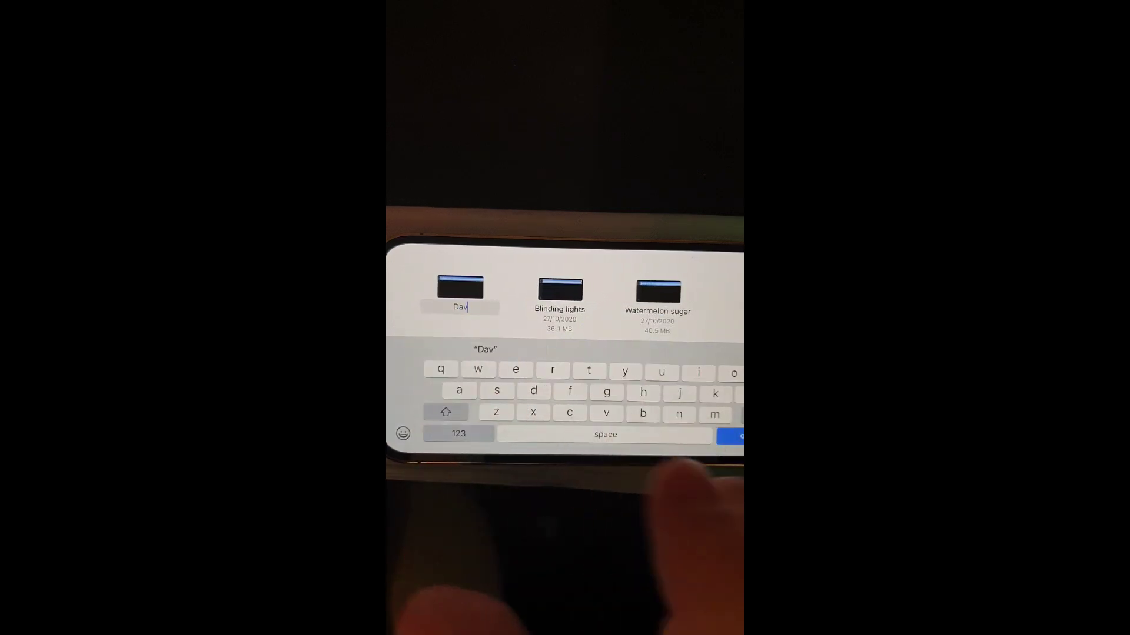
pyautogui.click(733, 436)
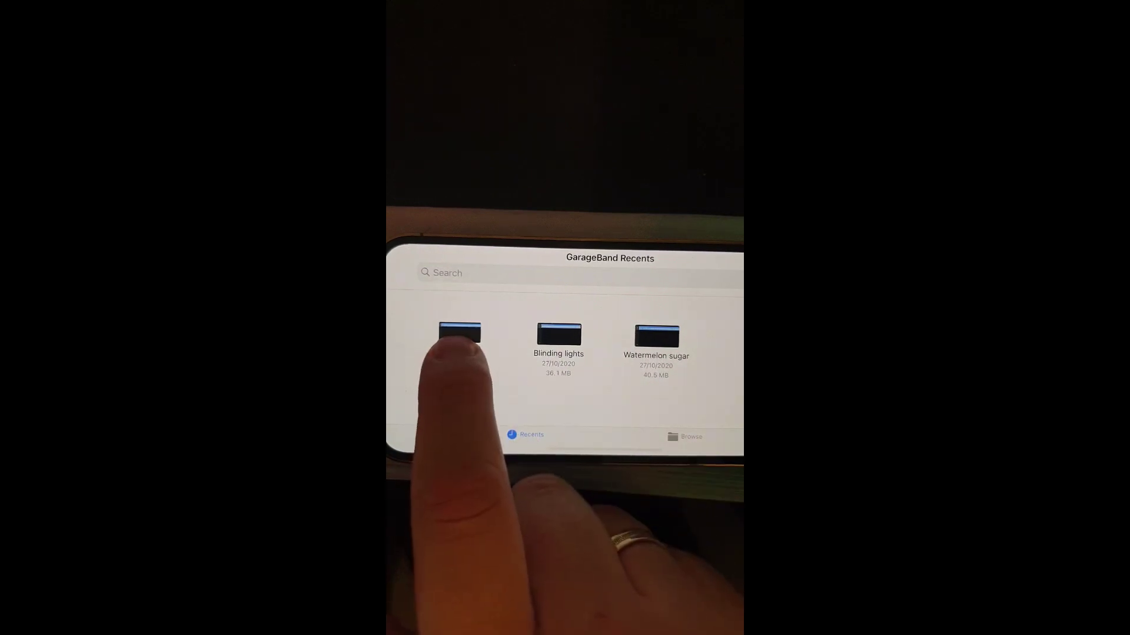
# Export 'Dav' as a ringtone successfully and continue to the 'Use sound as…' options
pyautogui.rightClick(459, 336)
pyautogui.scroll(-1, 543, 415)
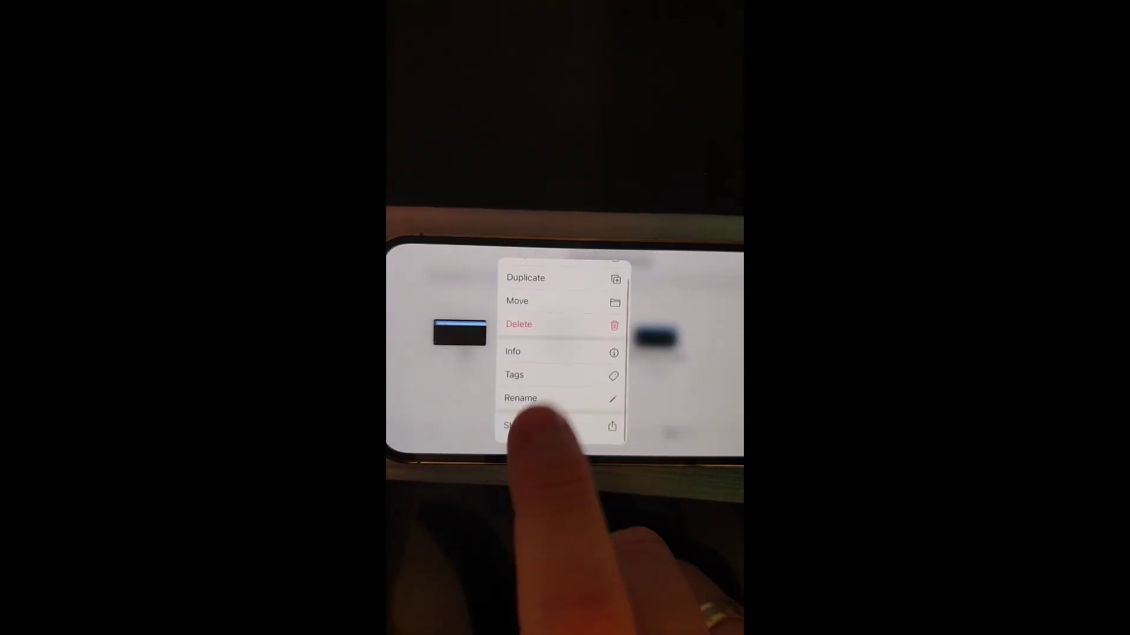
pyautogui.click(517, 433)
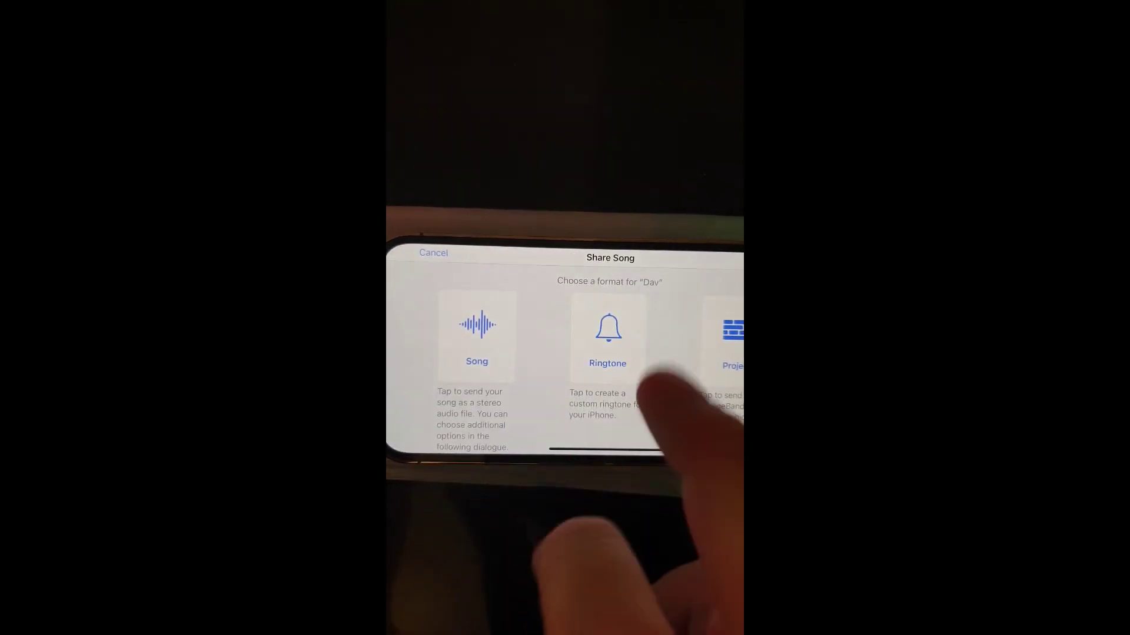
pyautogui.click(617, 353)
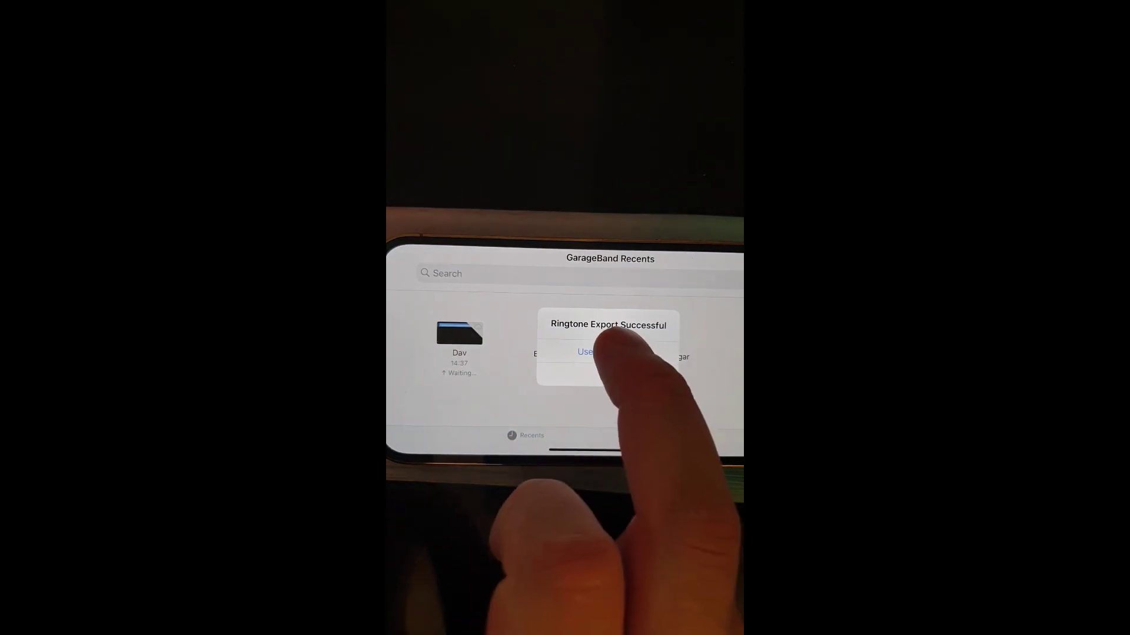
pyautogui.click(609, 352)
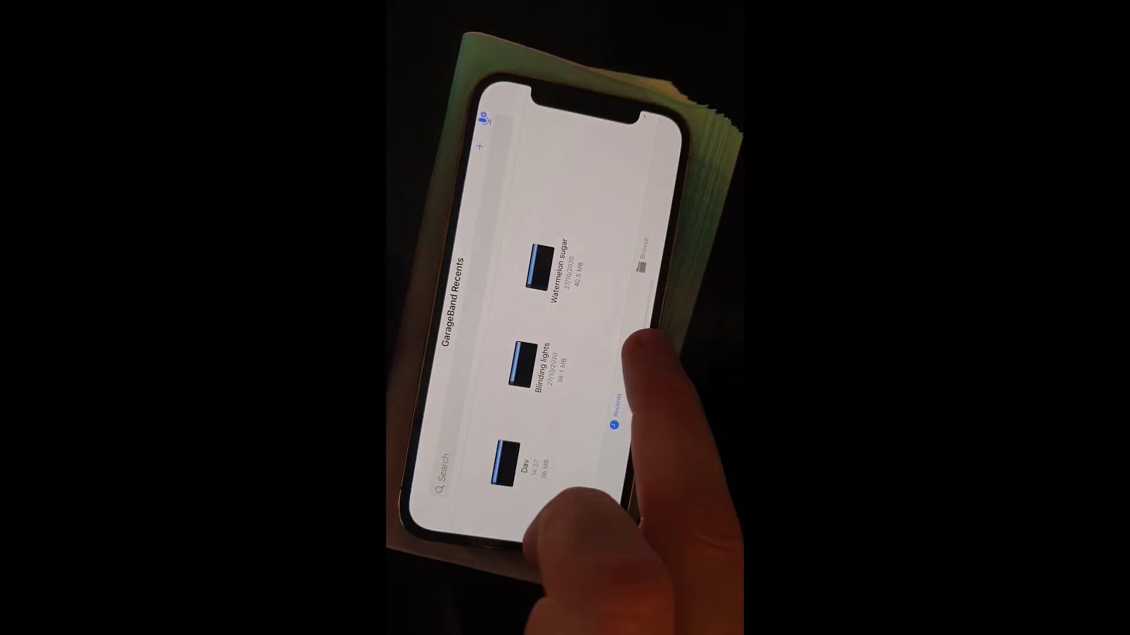
# In Settings > Sounds & Haptics, view the Ringtone list showing 'Dav' checked, then return home
pyautogui.moveTo(504, 353); pyautogui.dragTo(494, 221)
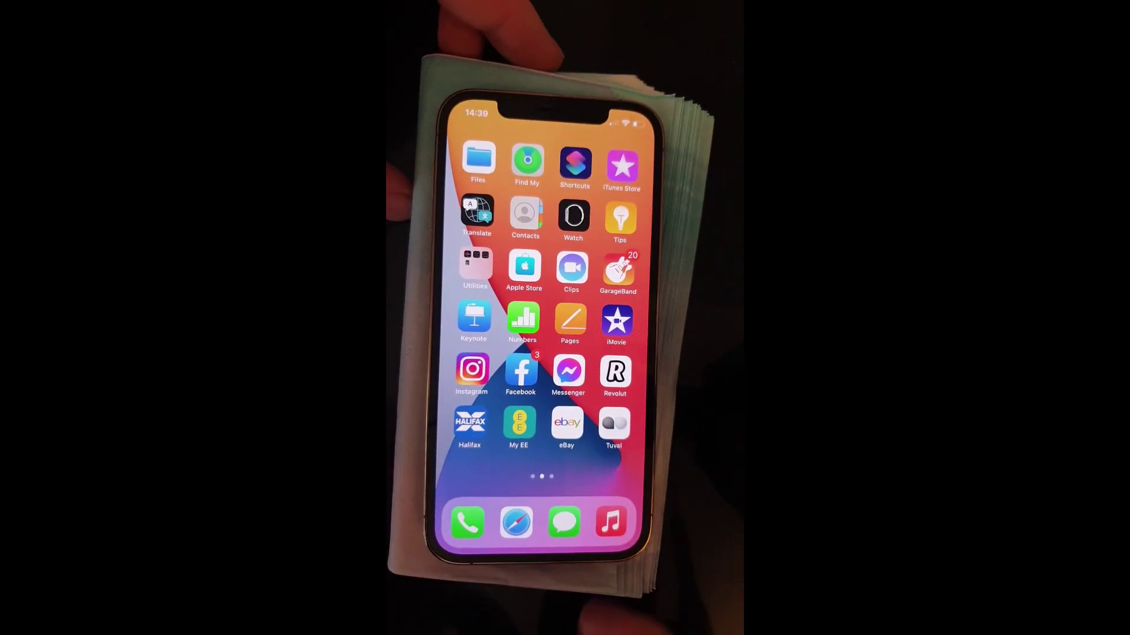
pyautogui.moveTo(494, 406); pyautogui.dragTo(626, 407)
pyautogui.click(613, 370)
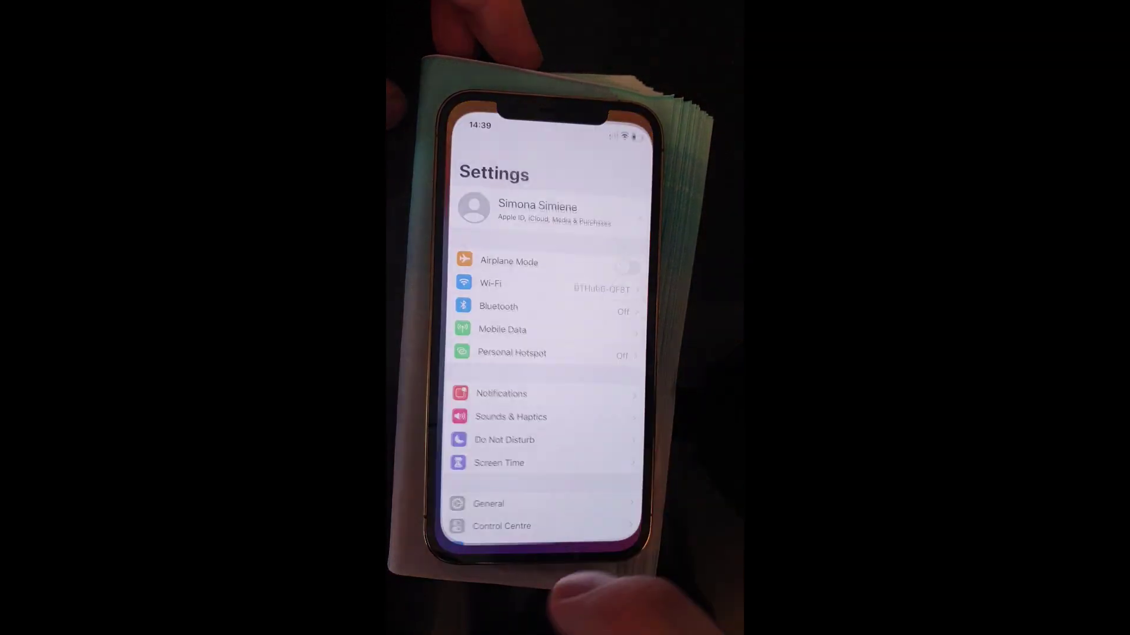
pyautogui.moveTo(580, 518); pyautogui.dragTo(582, 423)
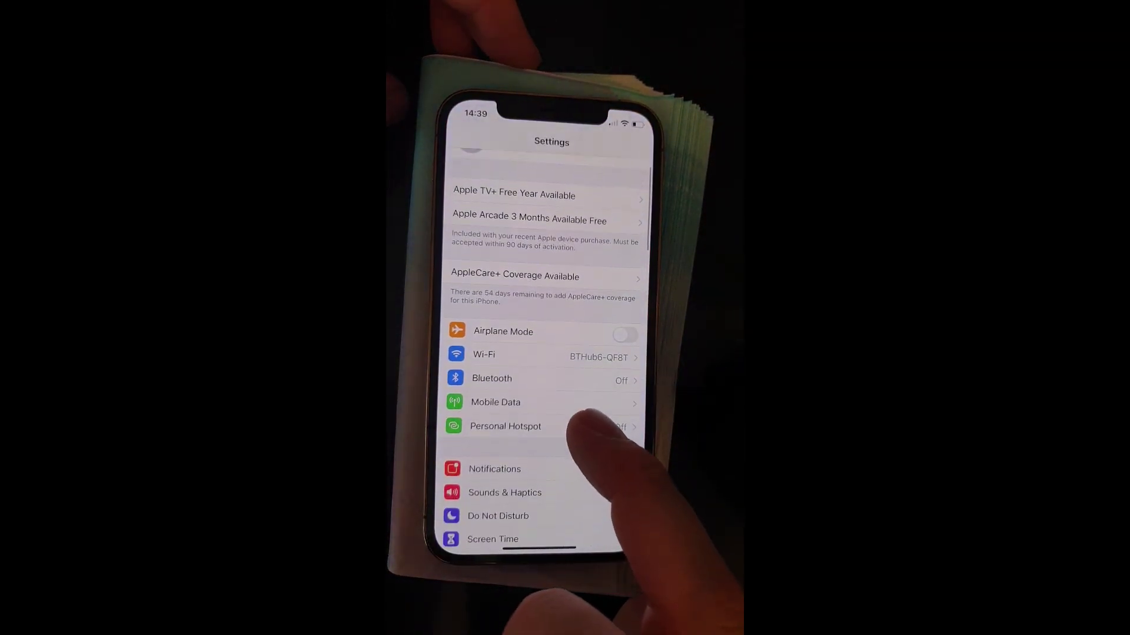
pyautogui.click(530, 406)
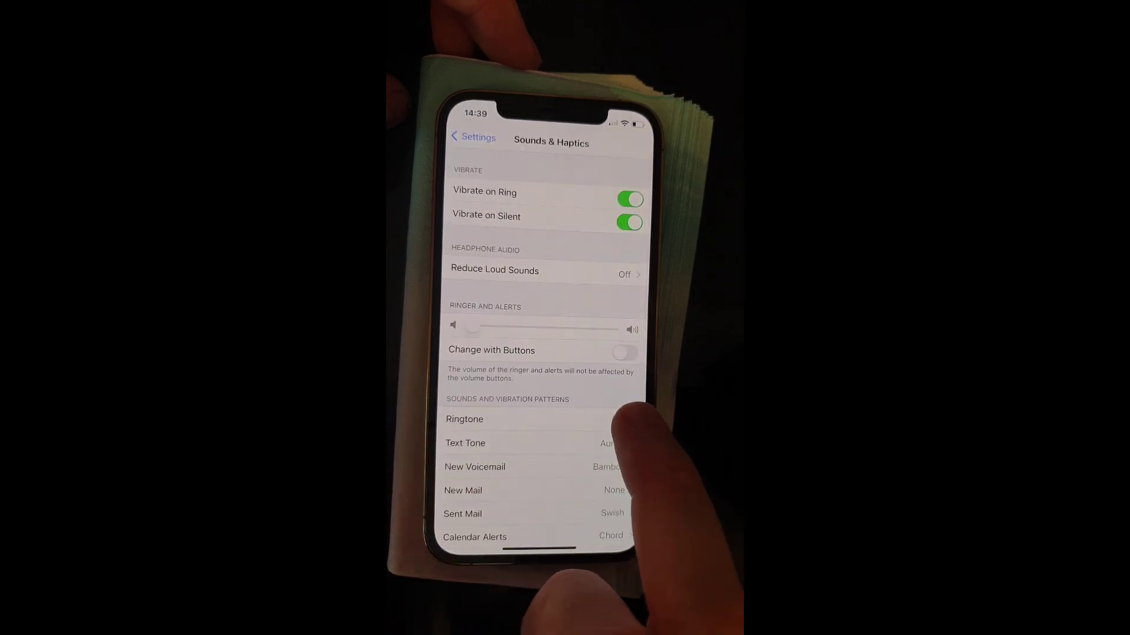
pyautogui.click(628, 420)
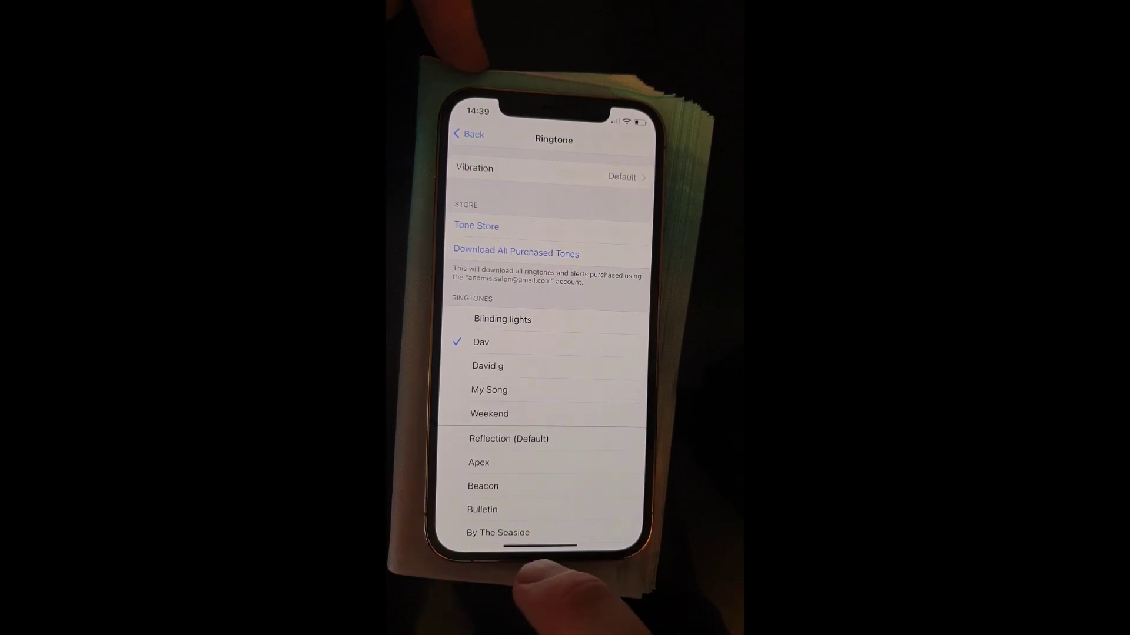
pyautogui.moveTo(540, 545); pyautogui.dragTo(540, 371)
# Switch to Safari's 2conv.com page, then swipe back to the Home Screen
pyautogui.click(517, 513)
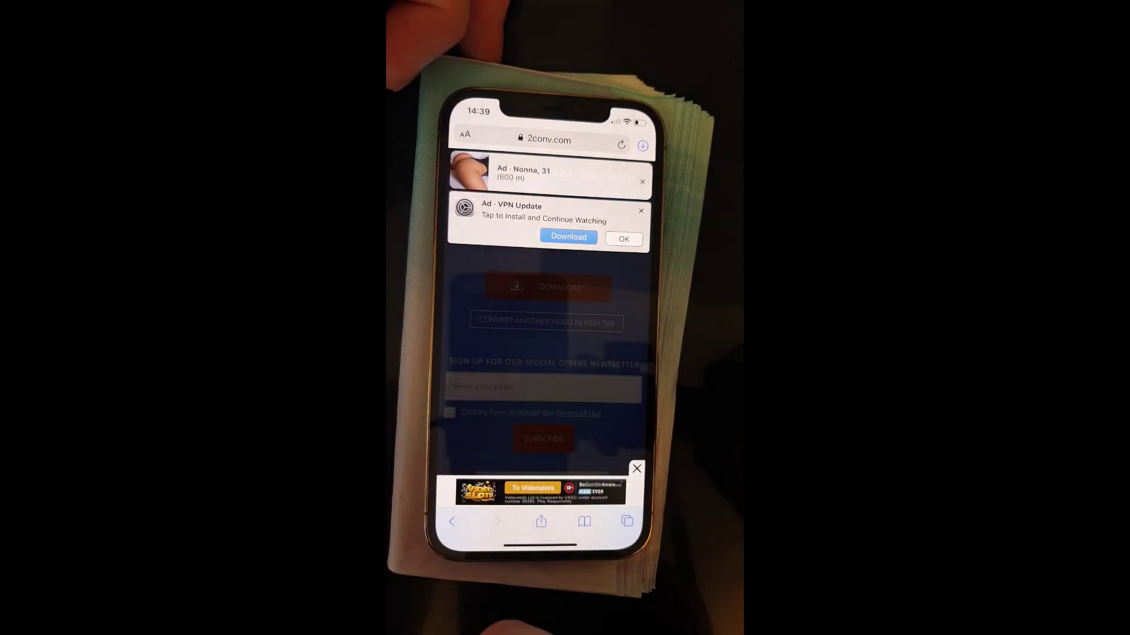
pyautogui.moveTo(534, 552); pyautogui.dragTo(540, 481)
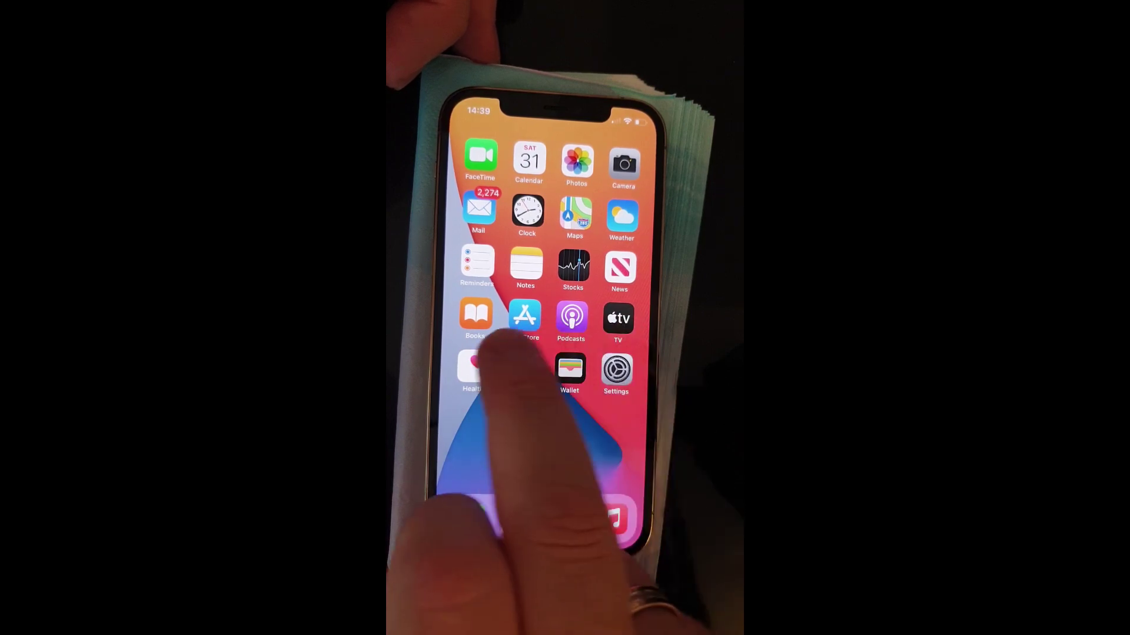
pyautogui.moveTo(630, 353); pyautogui.dragTo(505, 392)
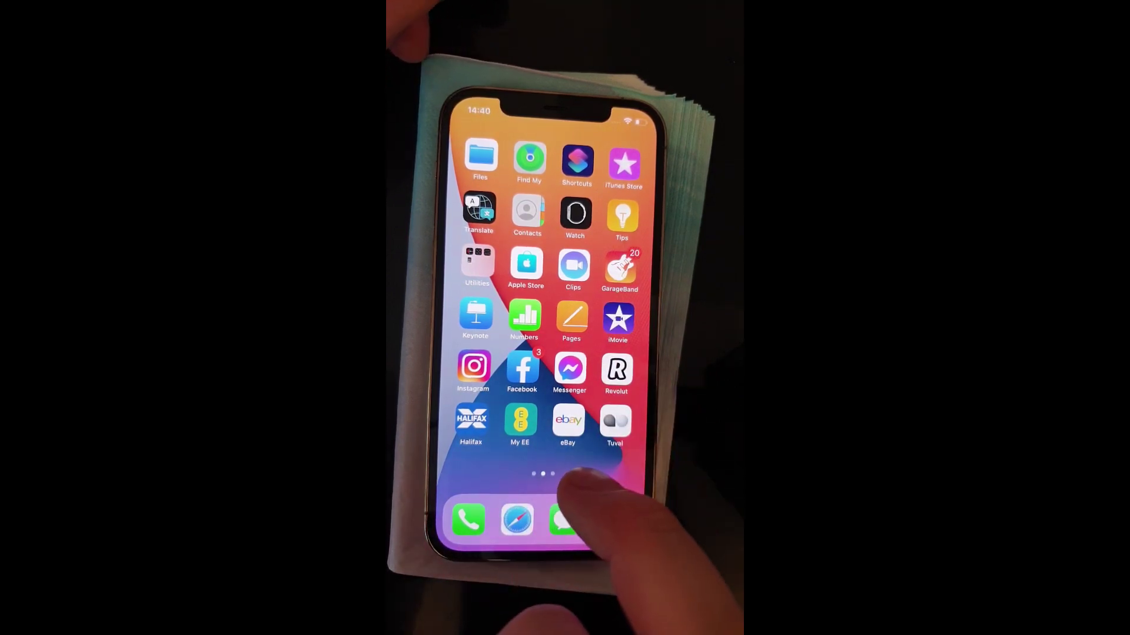
pyautogui.moveTo(499, 419); pyautogui.dragTo(580, 467)
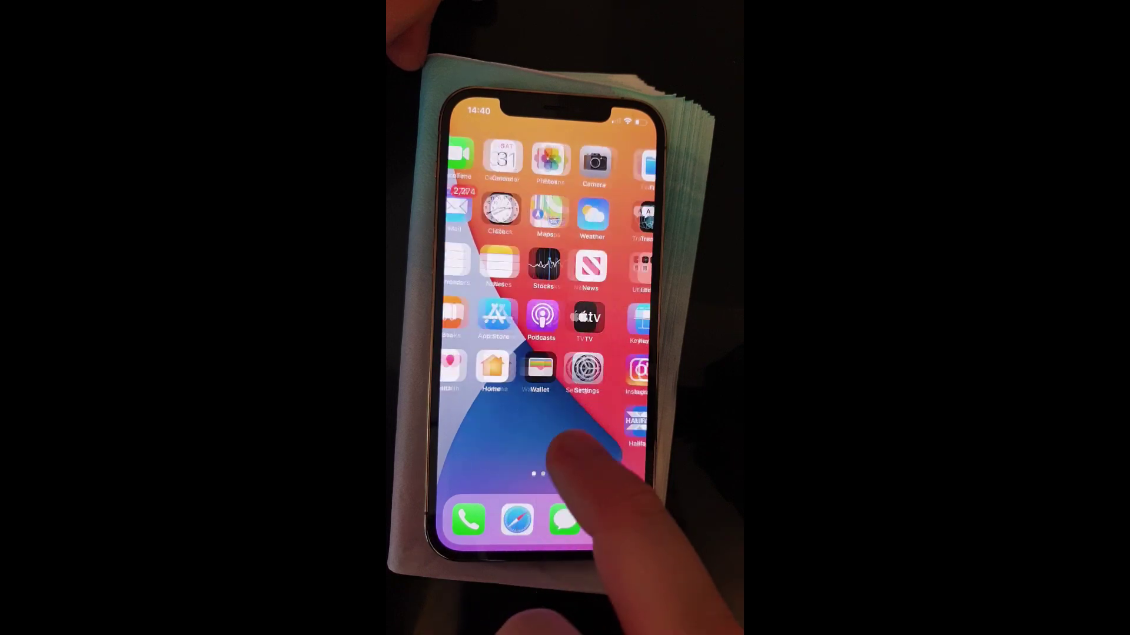